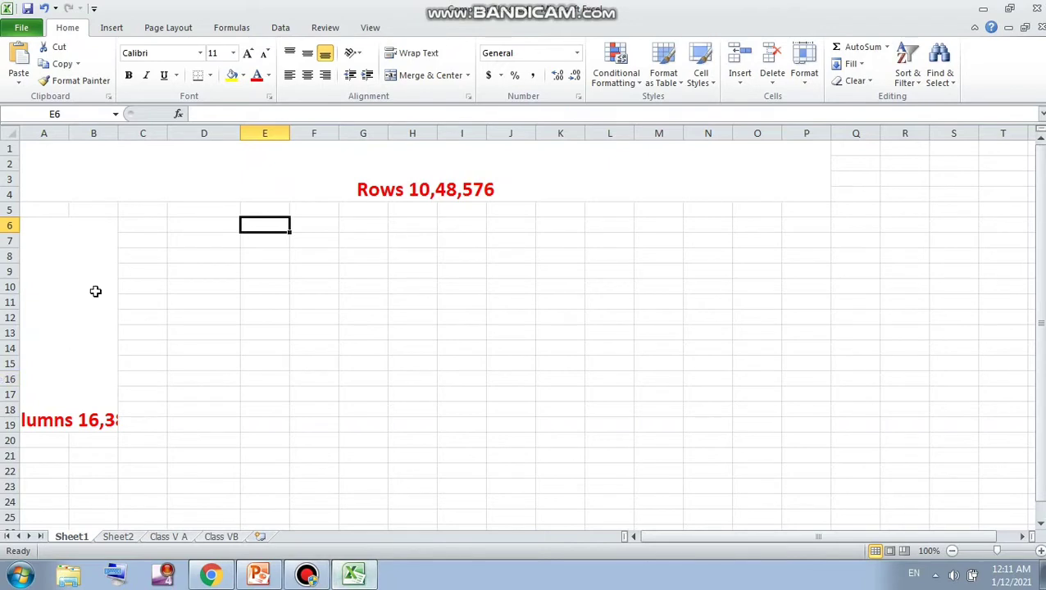
{"action": "left_click", "coordinate": [408, 177]}
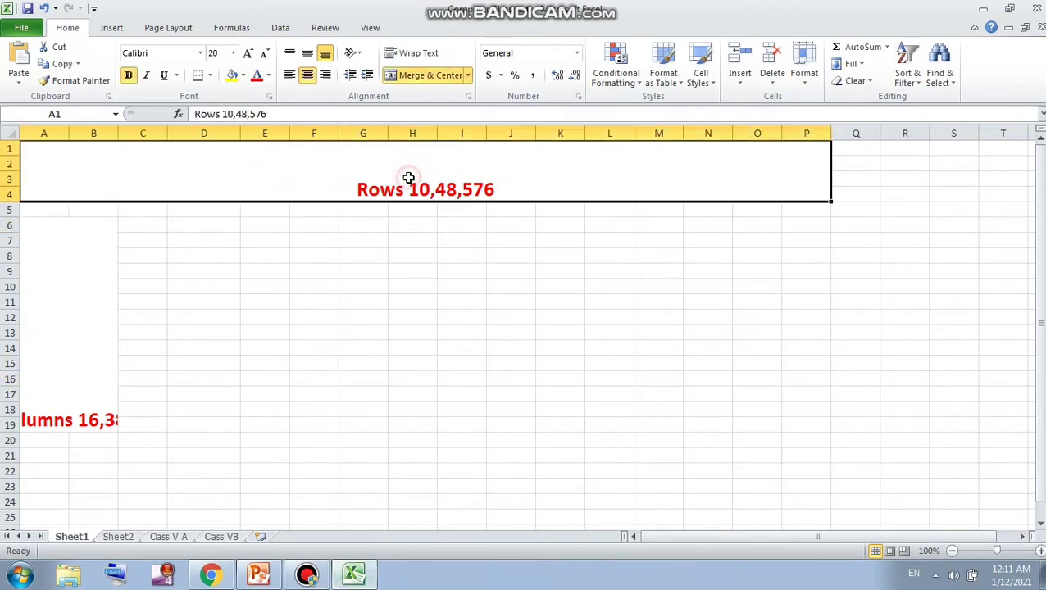
{"action": "left_click", "coordinate": [86, 313]}
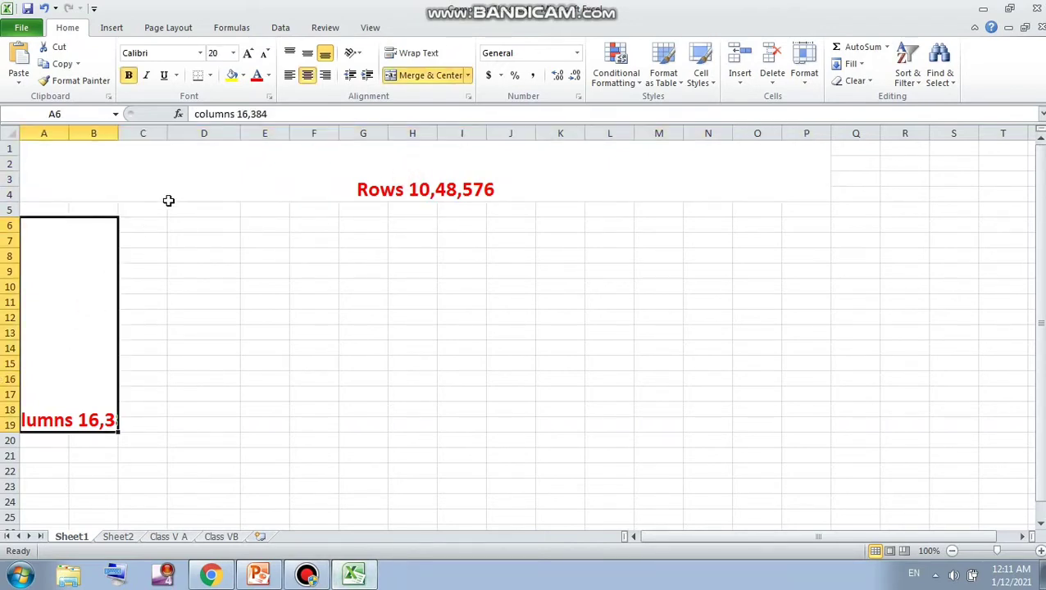
{"action": "left_click", "coordinate": [149, 232]}
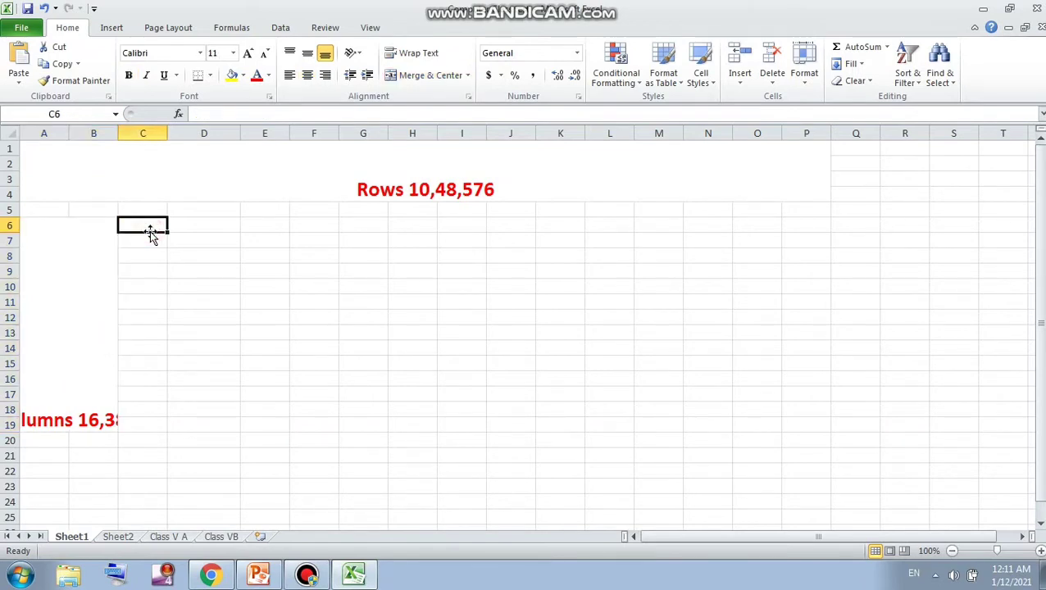
{"action": "type", "text": "hjhjh"}
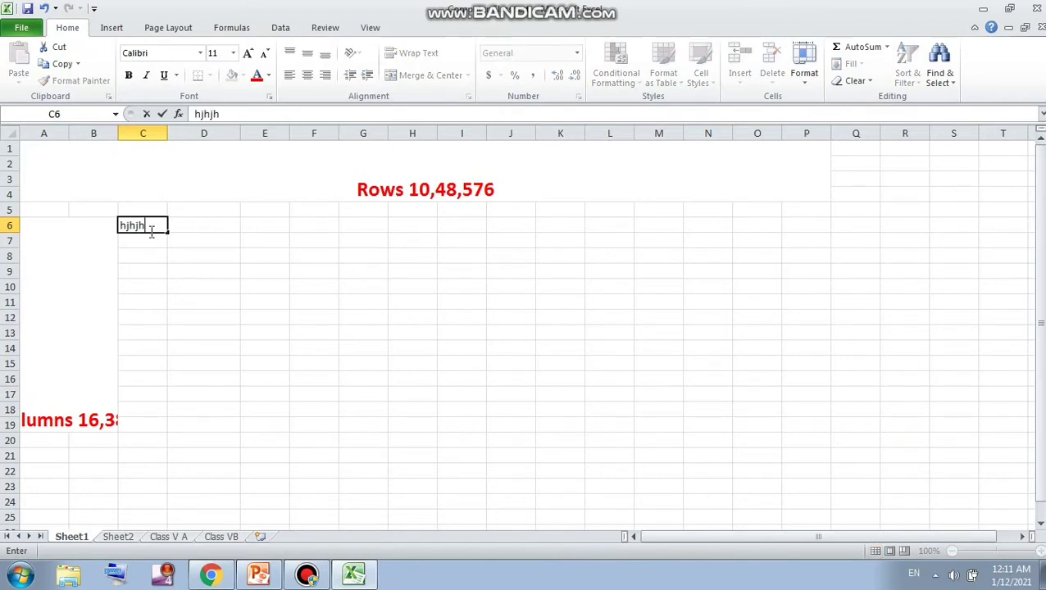
{"action": "key", "text": "BackSpace"}
{"action": "key", "text": "BackSpace"}
{"action": "key", "text": "BackSpace"}
{"action": "key", "text": "BackSpace"}
{"action": "key", "text": "BackSpace"}
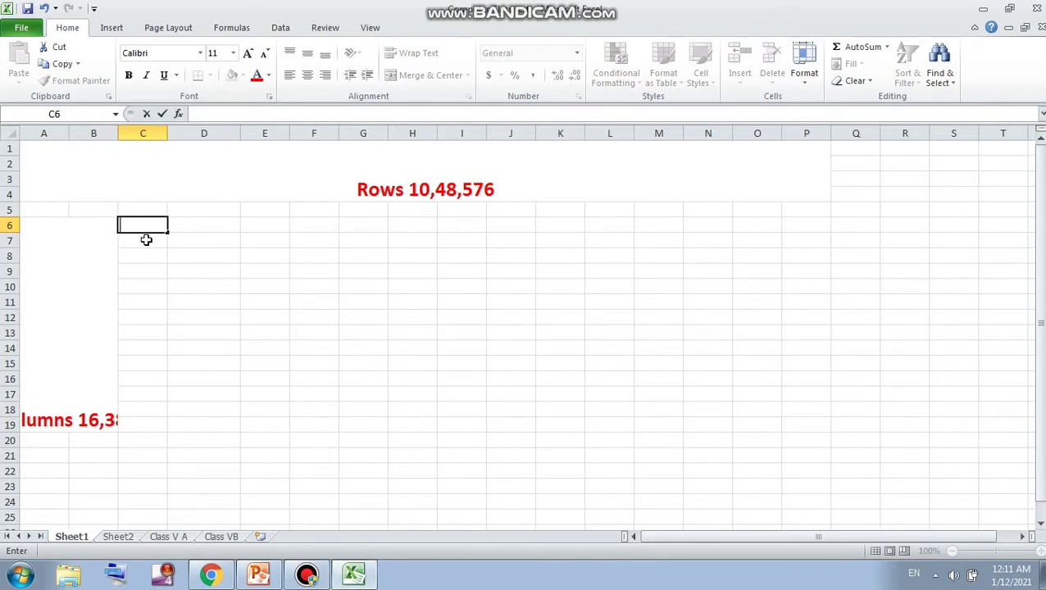
{"action": "left_click", "coordinate": [146, 240]}
{"action": "left_click", "coordinate": [190, 241]}
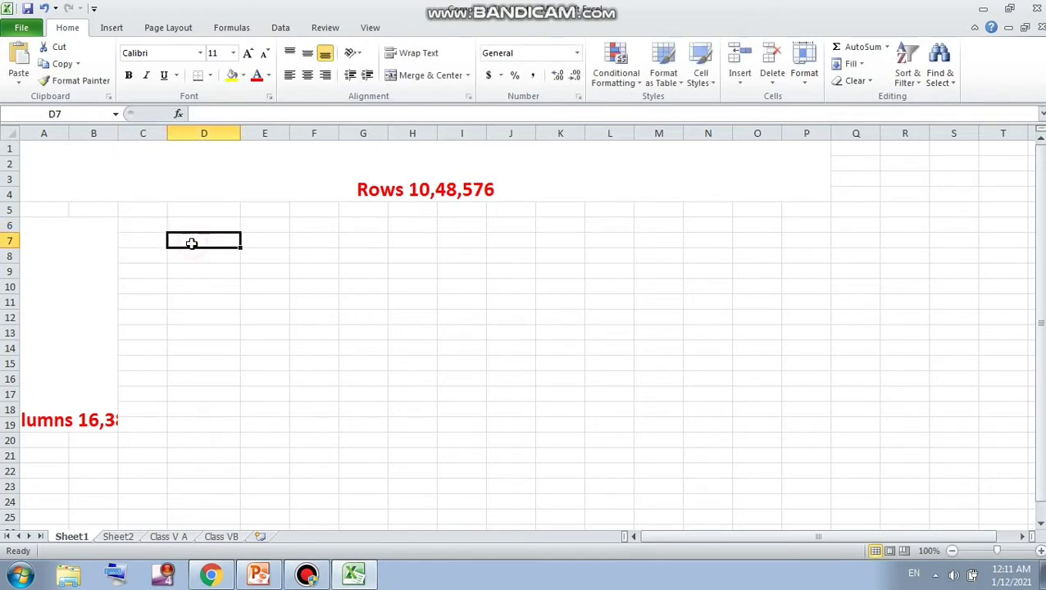
{"action": "left_click", "coordinate": [201, 269]}
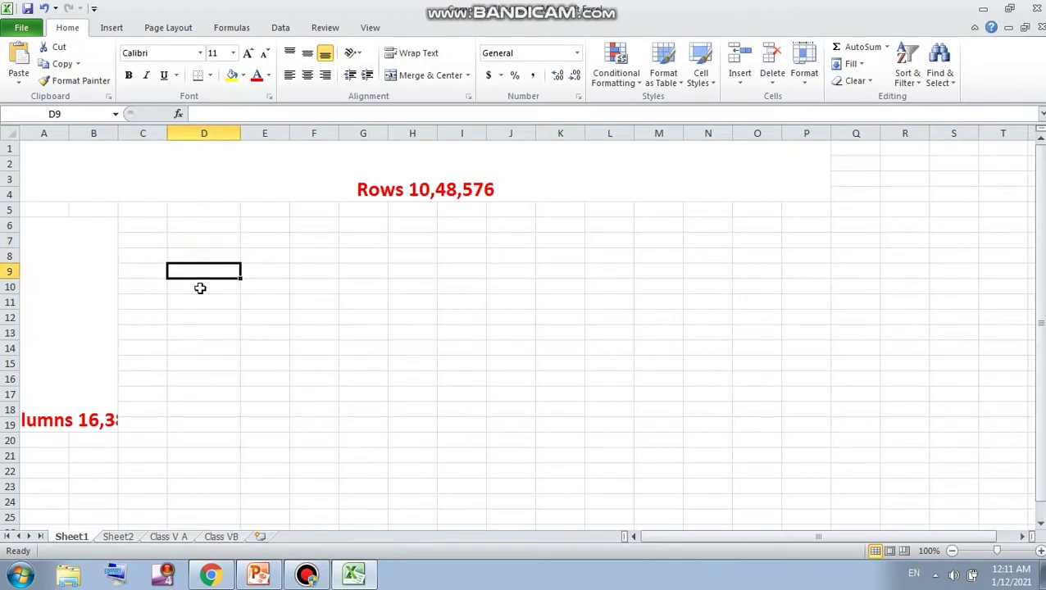
{"action": "left_click", "coordinate": [201, 299]}
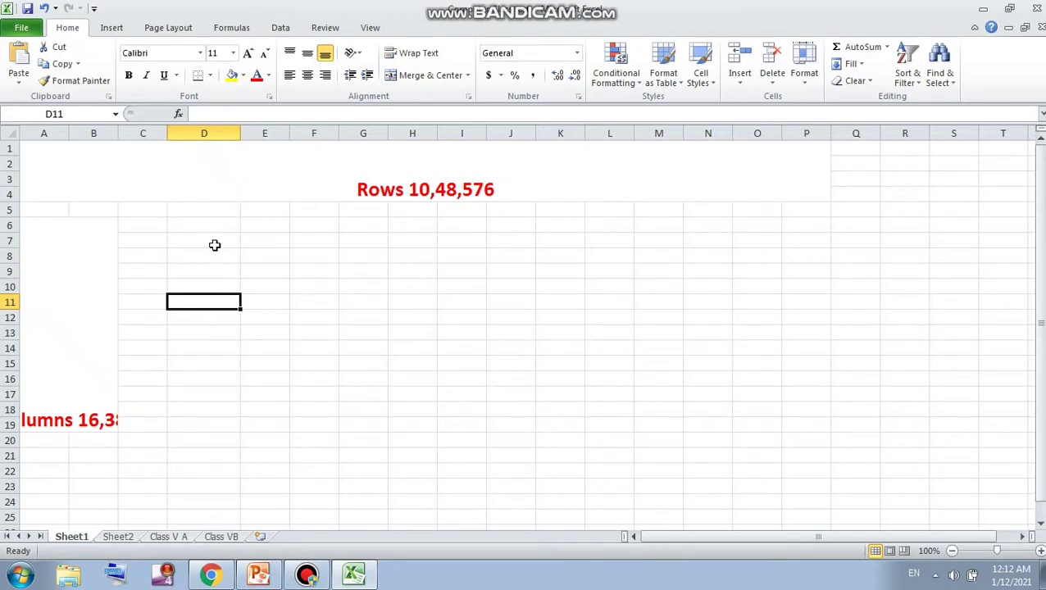
Step: Open Sheet2 and clear the leftover text from cell F5
{"action": "left_click", "coordinate": [123, 538]}
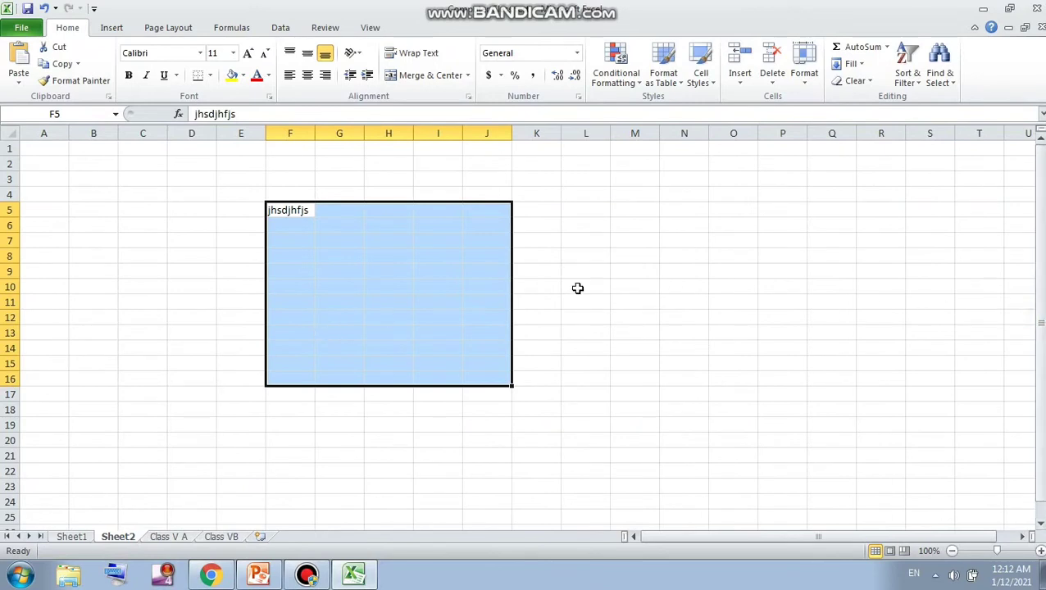
{"action": "key", "text": "BackSpace"}
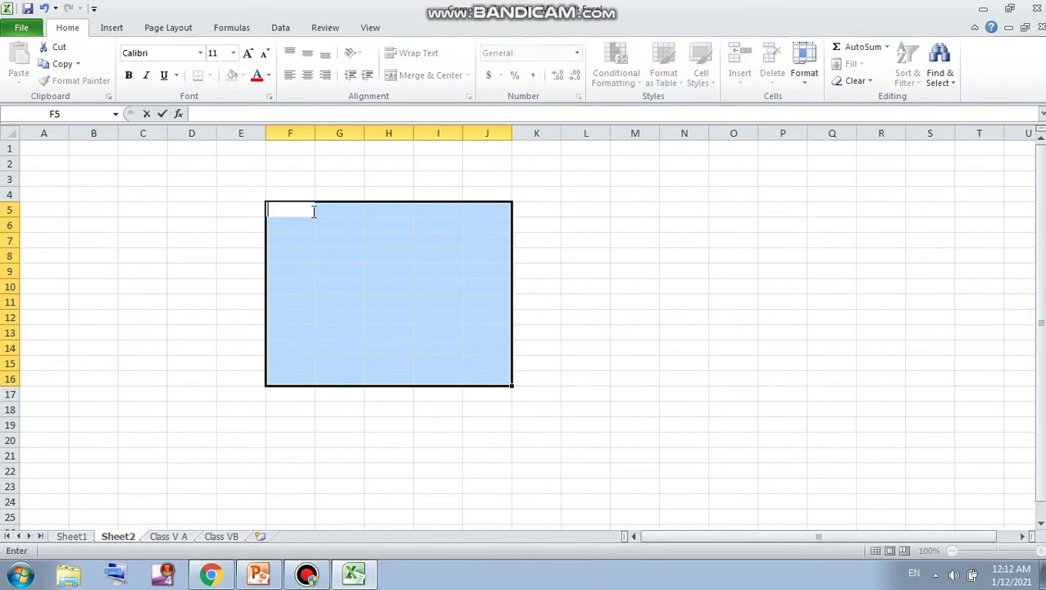
{"action": "left_click", "coordinate": [188, 189]}
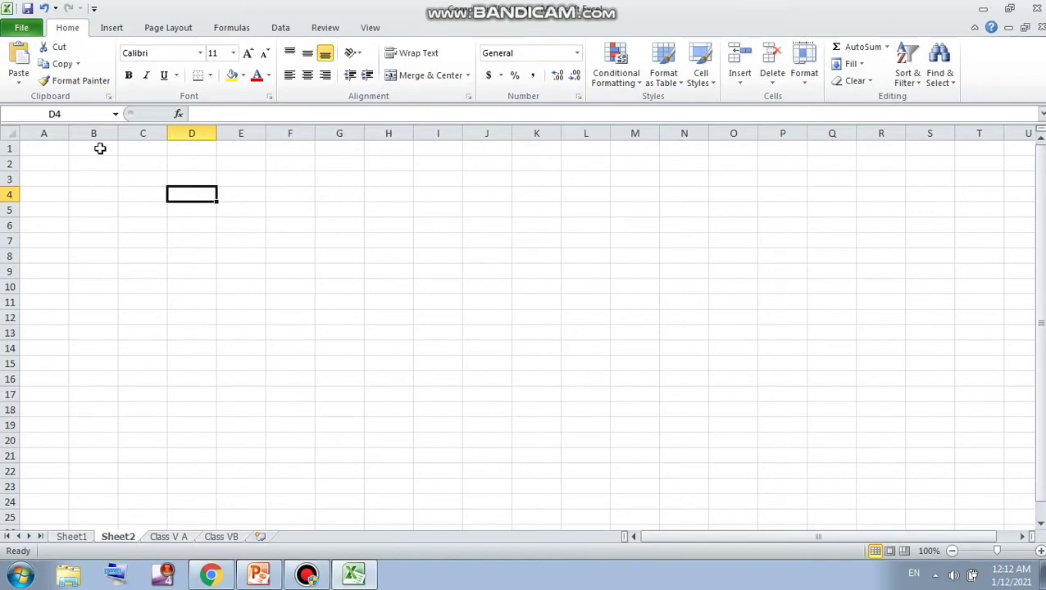
Step: Merge and center the range B1:H2 and enter the title MARKSHEET in it
{"action": "left_click_drag", "start_coordinate": [100, 149], "coordinate": [375, 176]}
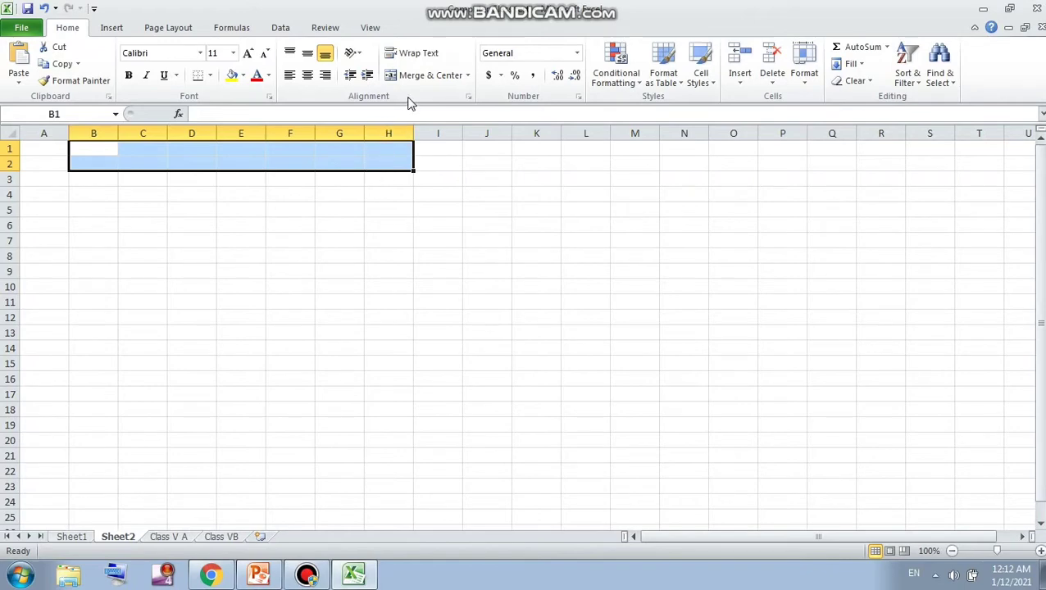
{"action": "left_click", "coordinate": [434, 75]}
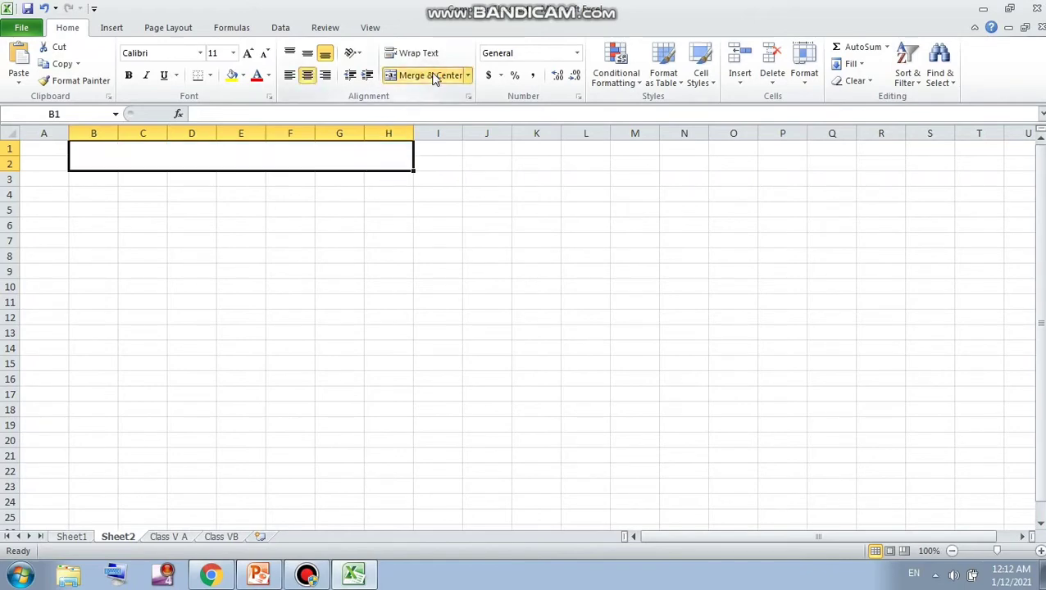
{"action": "type", "text": "m"}
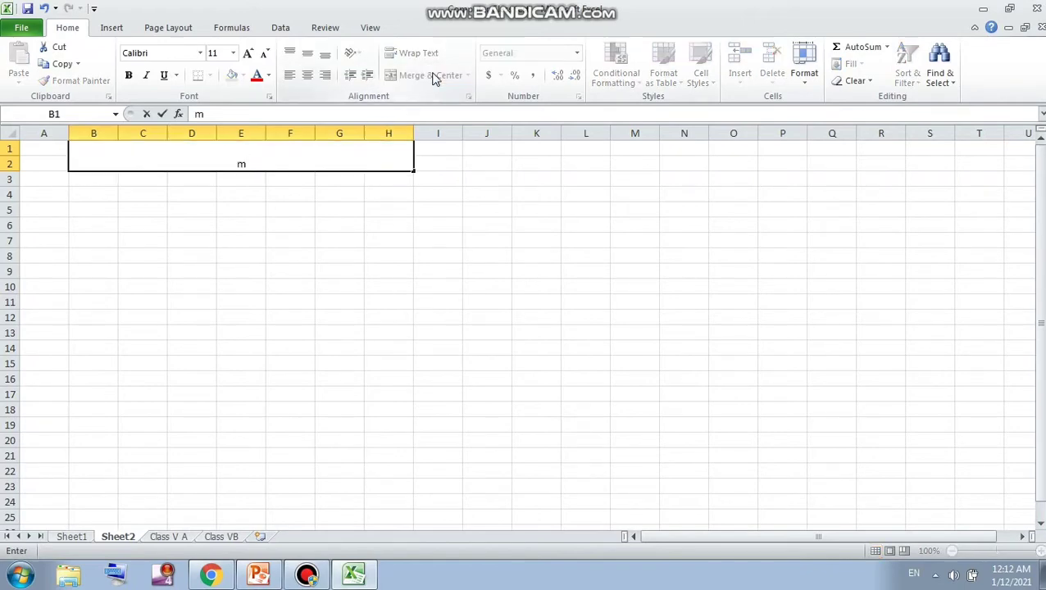
{"action": "key", "text": "BackSpace"}
{"action": "type", "text": "MARKSHEET"}
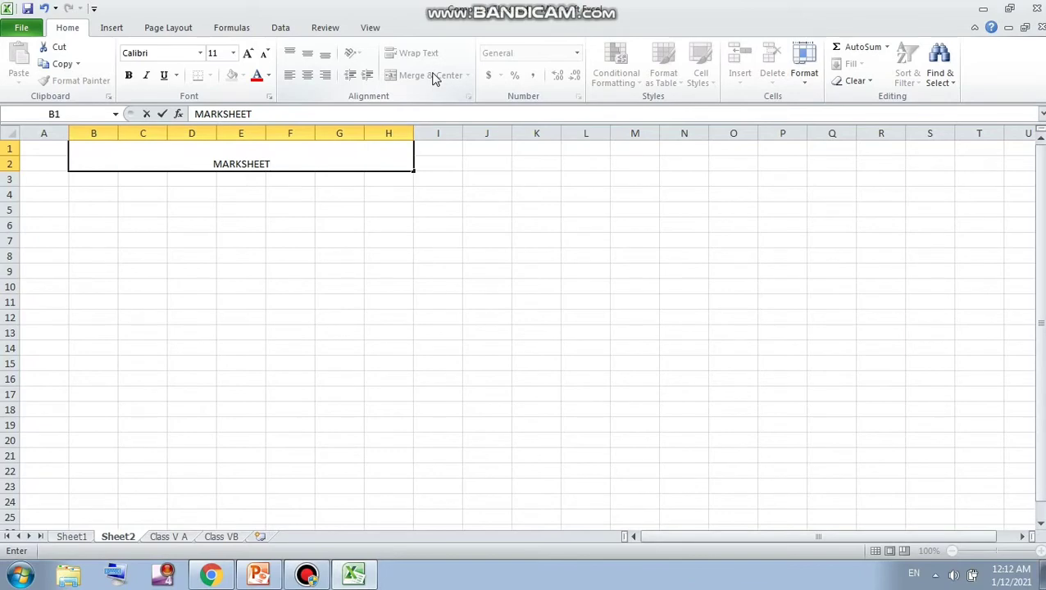
Step: Enlarge the MARKSHEET title text to font size 18 and color it standard green
{"action": "left_click_drag", "start_coordinate": [270, 164], "coordinate": [211, 168]}
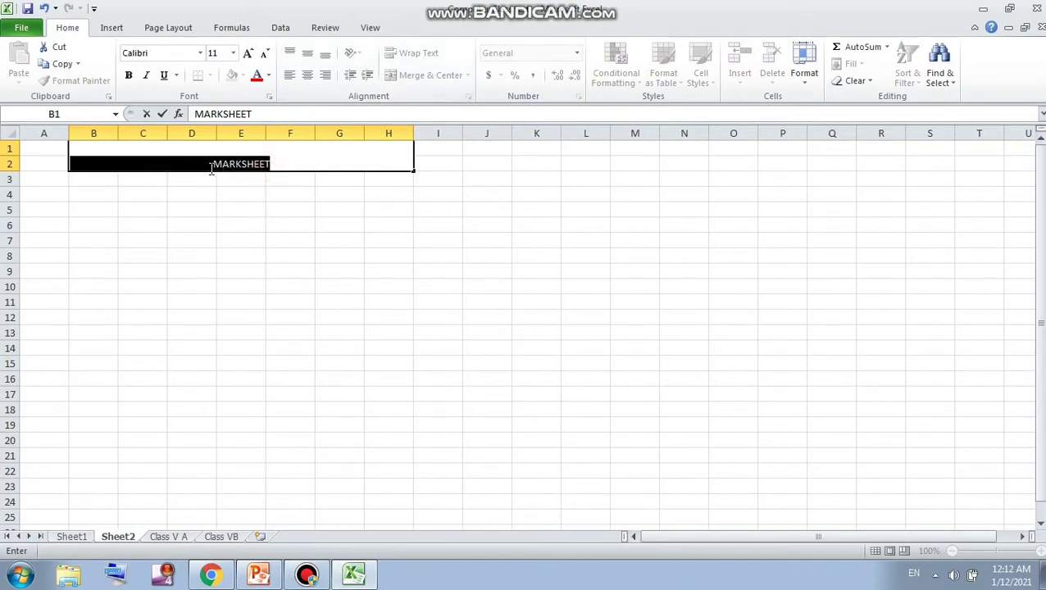
{"action": "left_click", "coordinate": [245, 54]}
{"action": "left_click", "coordinate": [245, 54]}
{"action": "left_click", "coordinate": [245, 54]}
{"action": "left_click", "coordinate": [245, 54]}
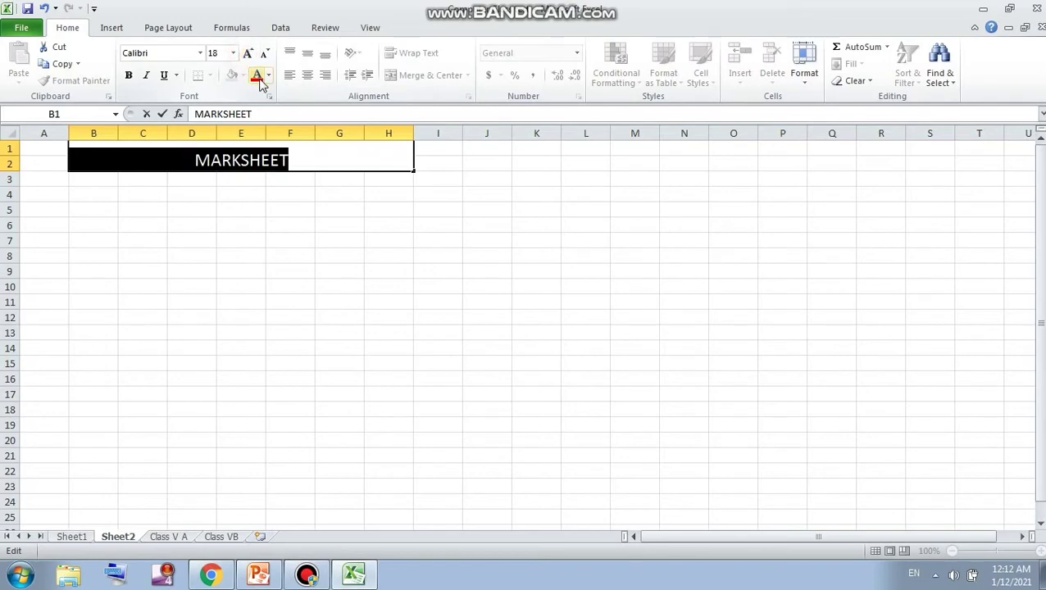
{"action": "left_click", "coordinate": [268, 75]}
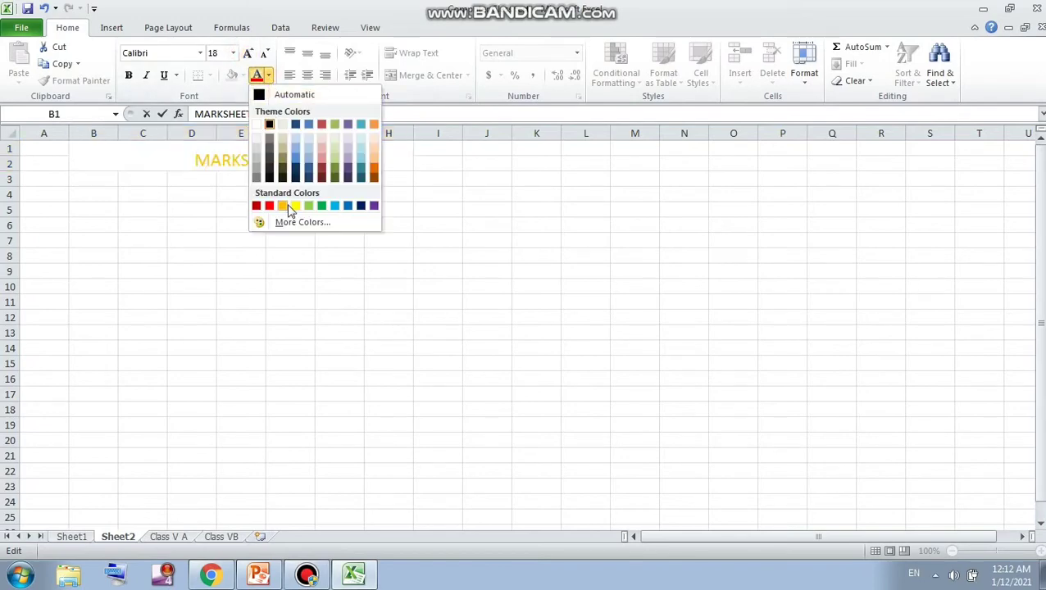
{"action": "left_click", "coordinate": [320, 205]}
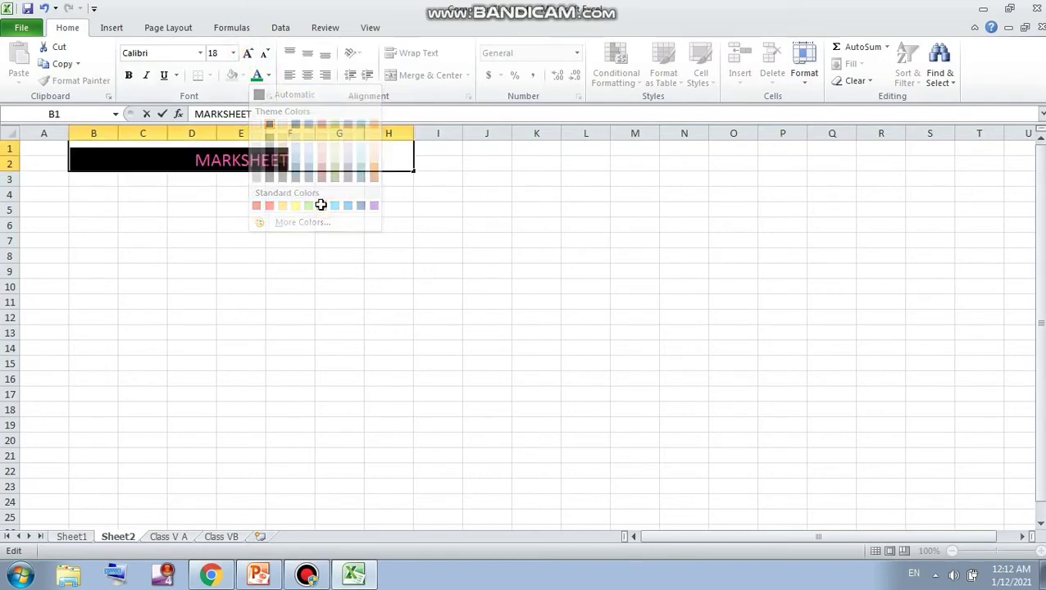
Step: Make the MARKSHEET title bold and set its font to Baskerville Old Face
{"action": "left_click", "coordinate": [128, 76]}
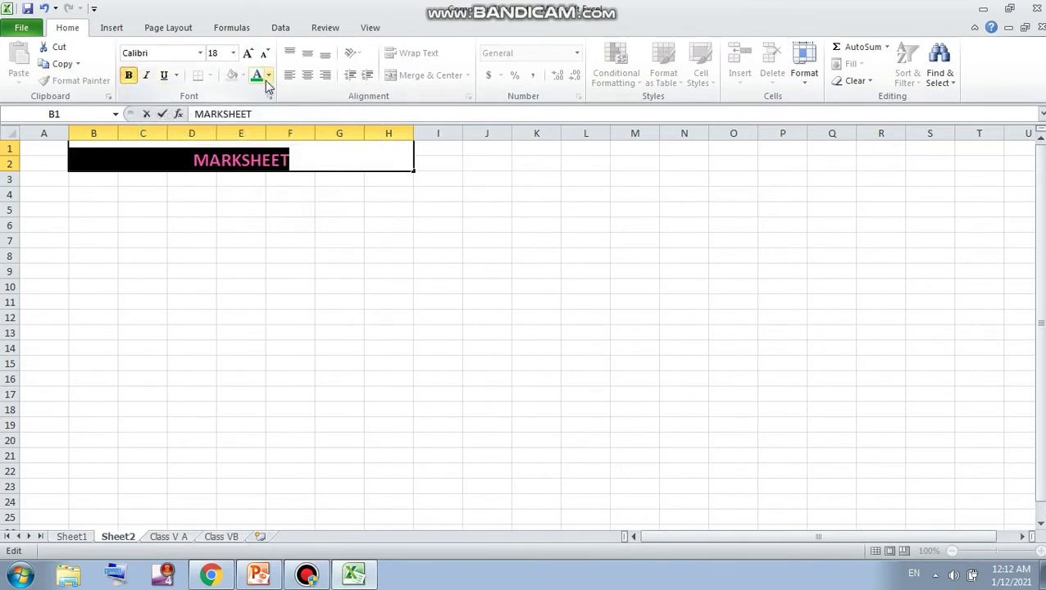
{"action": "left_click", "coordinate": [199, 53]}
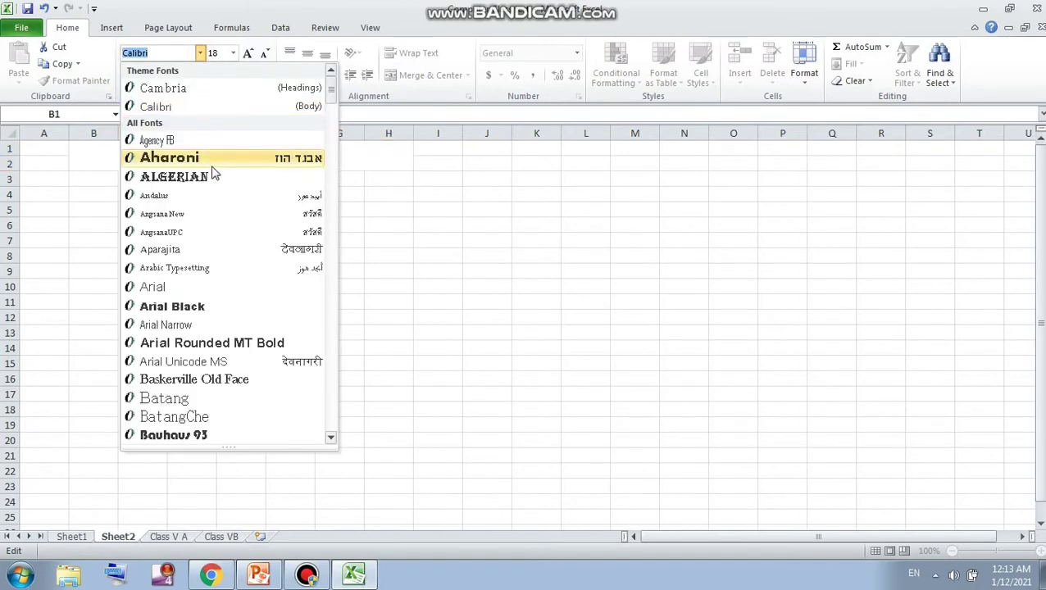
{"action": "left_click", "coordinate": [234, 380]}
{"action": "left_click", "coordinate": [279, 300]}
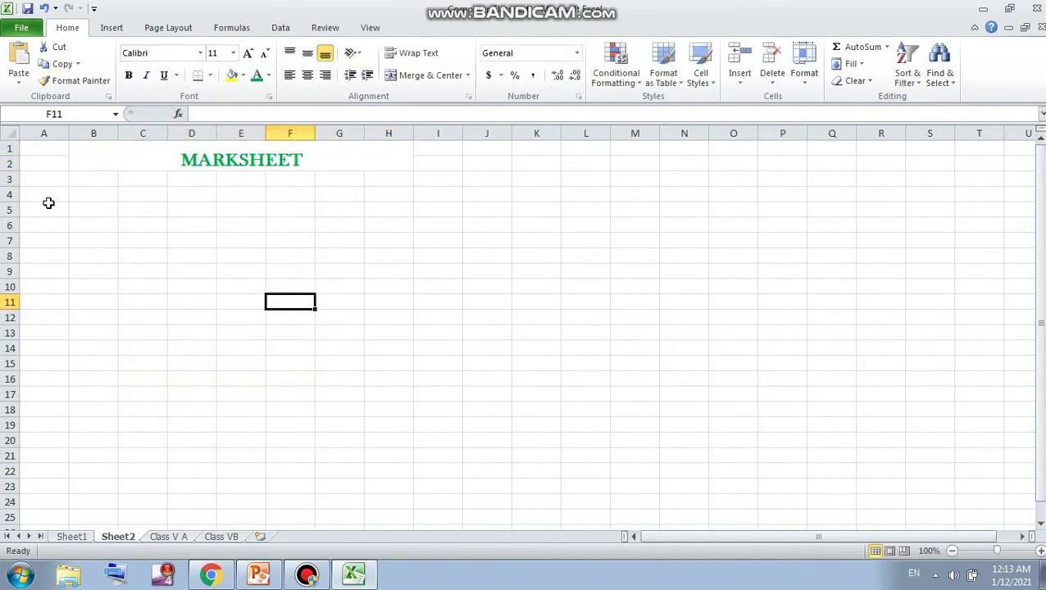
Step: Enter the column heading "Roll No." in cell A4
{"action": "left_click", "coordinate": [47, 200]}
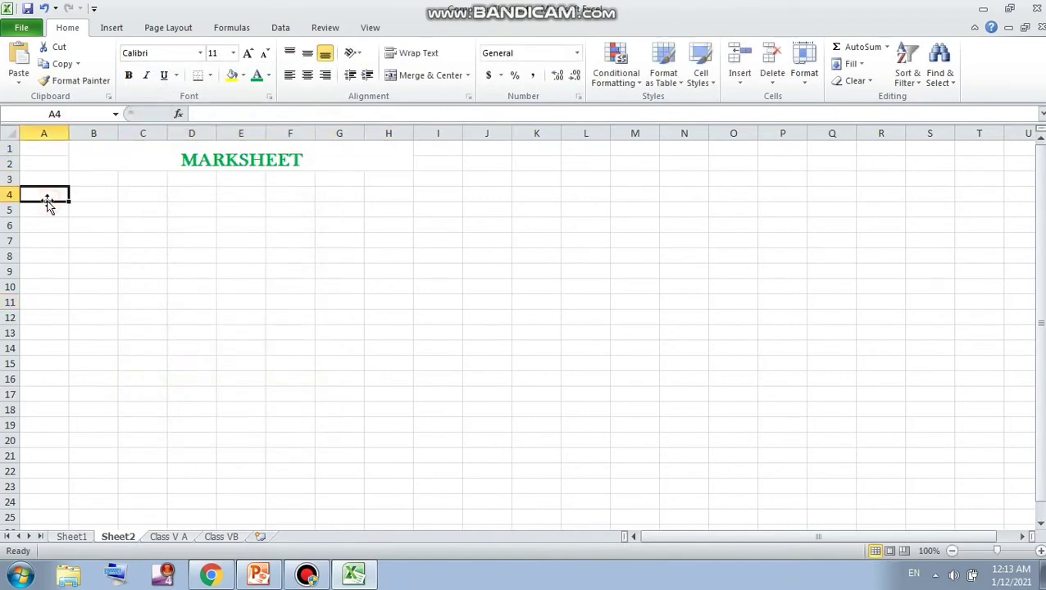
{"action": "type", "text": "s"}
{"action": "key", "text": "BackSpace"}
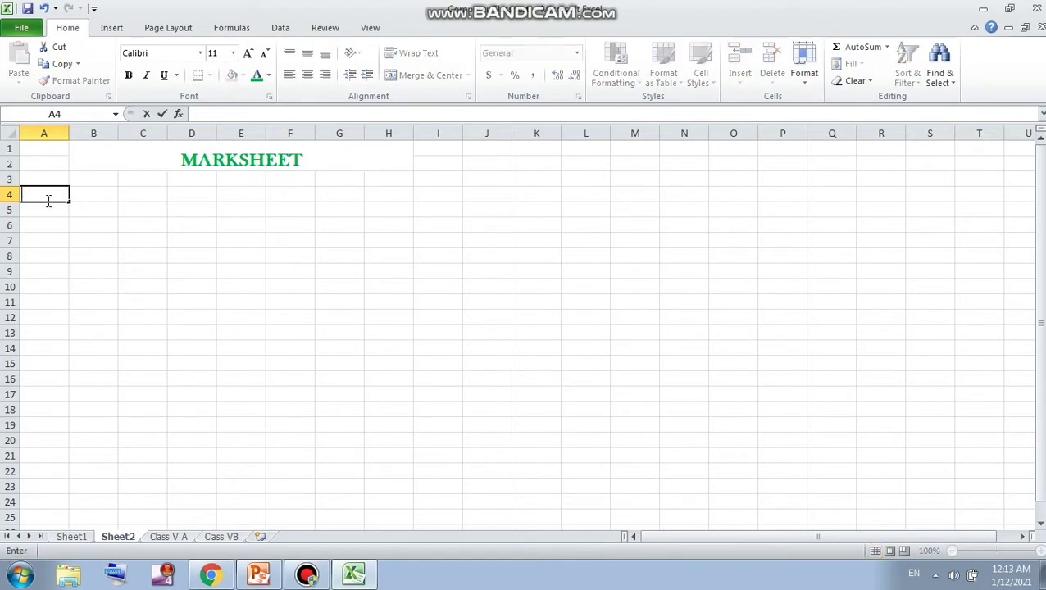
{"action": "type", "text": "Roll No."}
{"action": "key", "text": "Tab"}
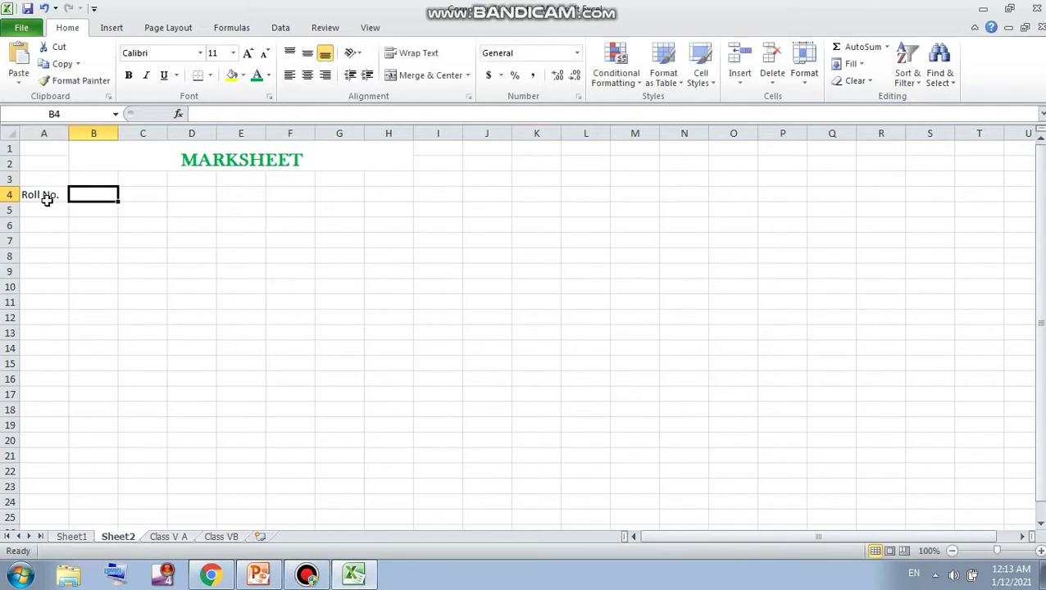
{"action": "left_click", "coordinate": [48, 203]}
{"action": "key", "text": "Tab"}
{"action": "left_click", "coordinate": [47, 199]}
{"action": "key", "text": "Tab"}
{"action": "left_click", "coordinate": [47, 201]}
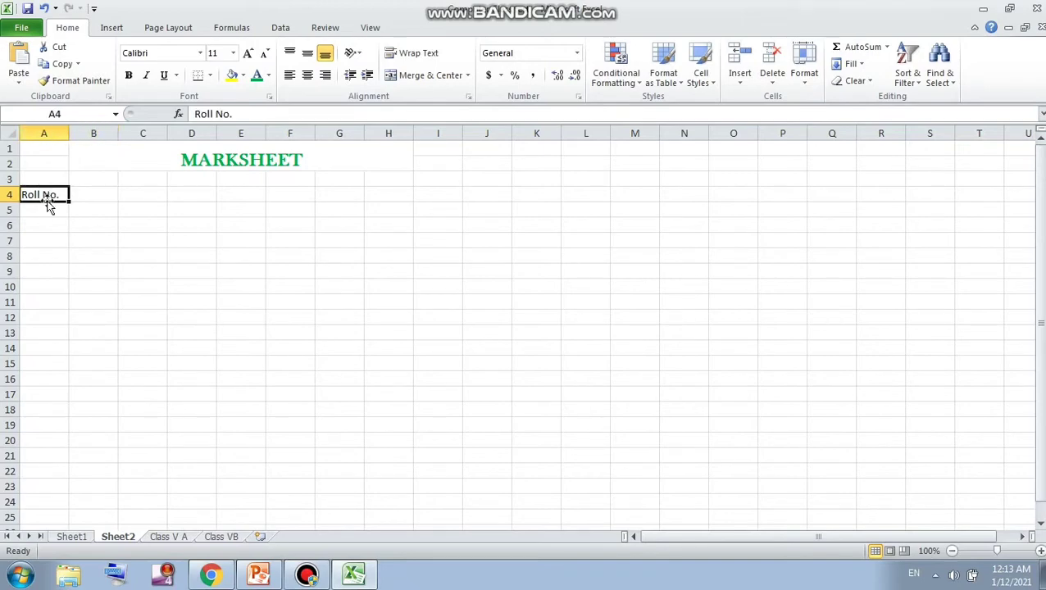
{"action": "key", "text": "Tab"}
{"action": "left_click", "coordinate": [46, 201]}
{"action": "key", "text": "Tab"}
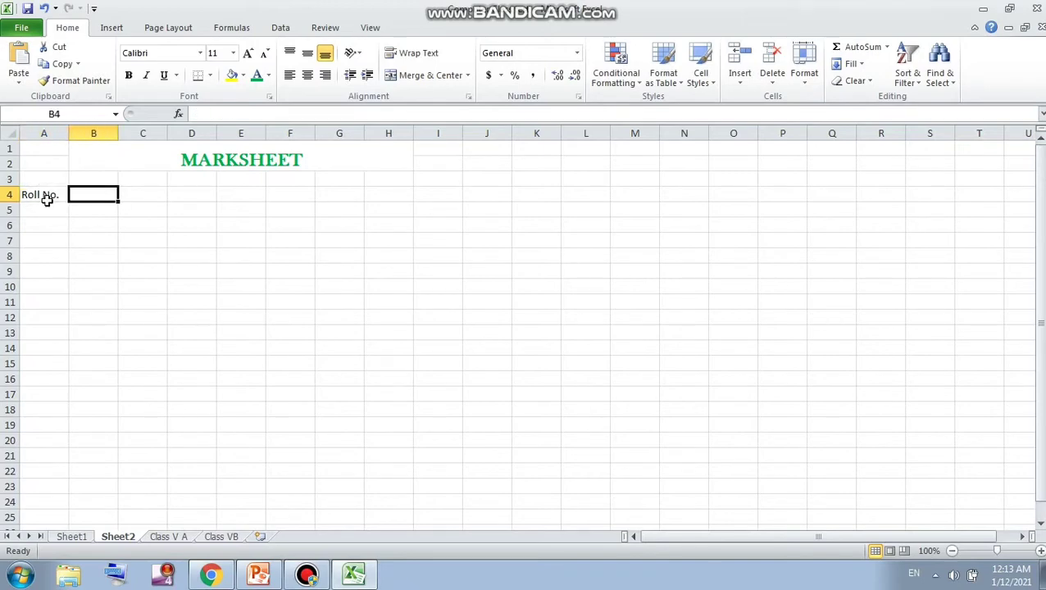
Step: Enter the column headings Name, English, Hindi, Maths and Science in cells B4 to F4
{"action": "type", "text": "Name"}
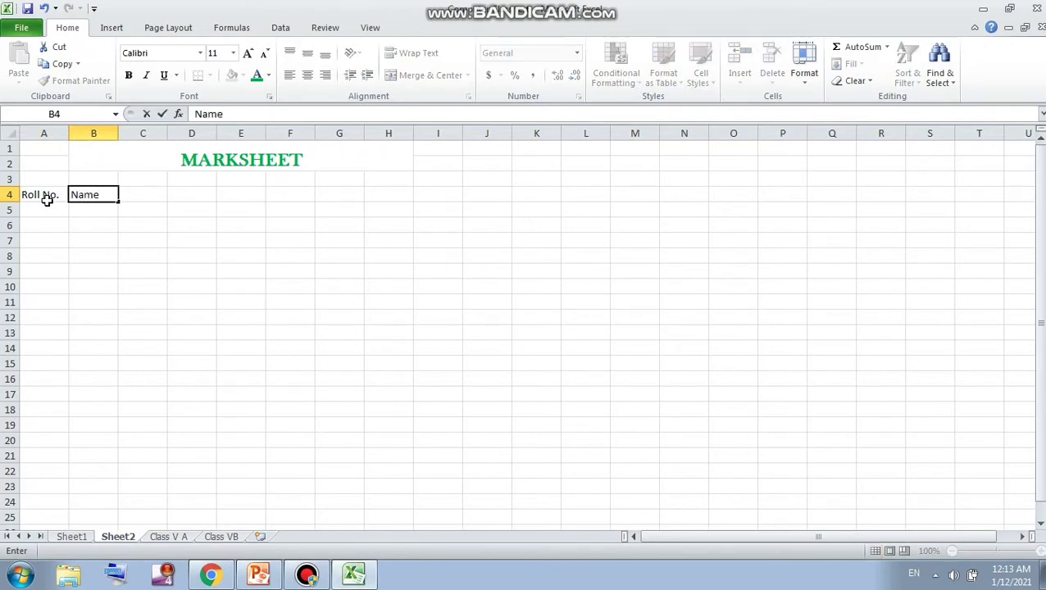
{"action": "key", "text": "Tab"}
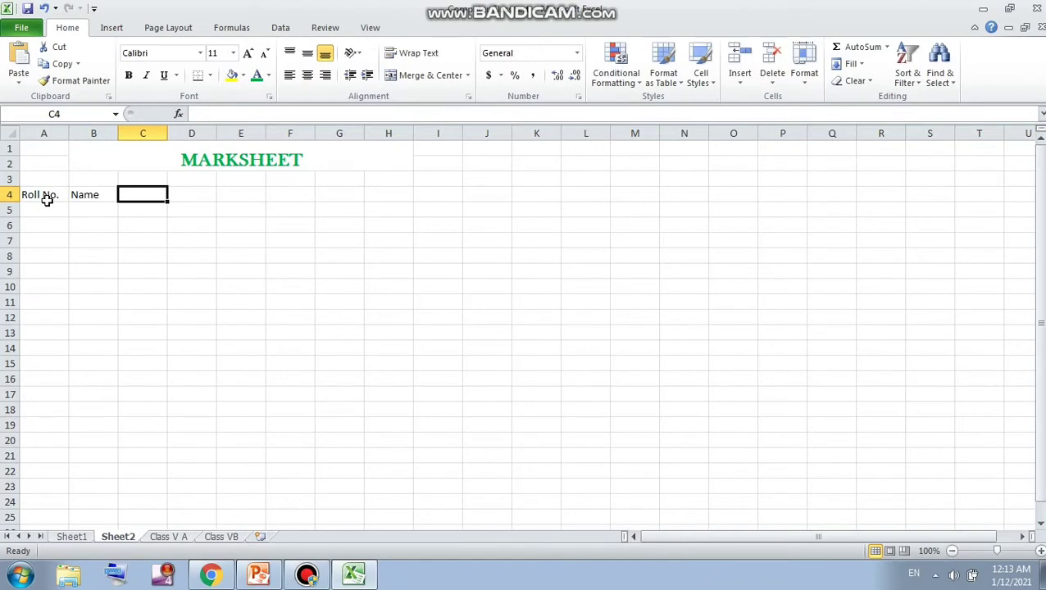
{"action": "type", "text": "En"}
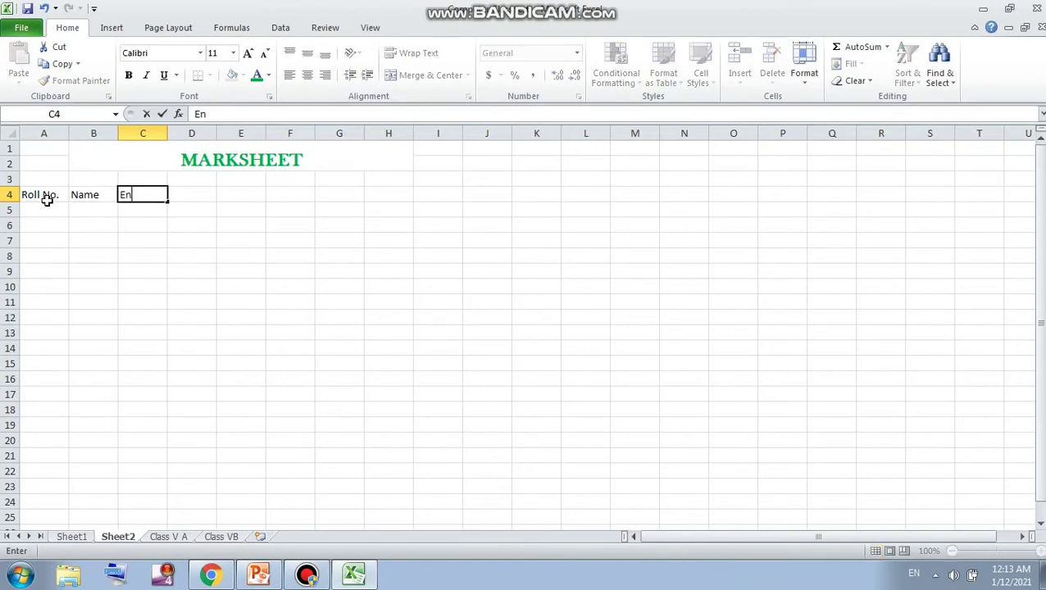
{"action": "type", "text": "glish"}
{"action": "key", "text": "Tab"}
{"action": "type", "text": "Hindi"}
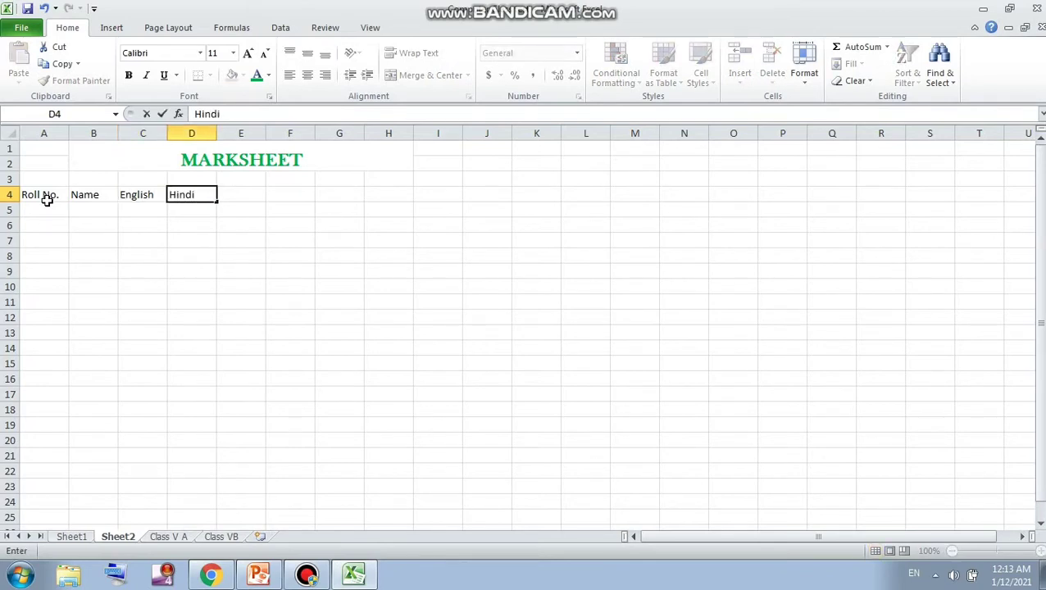
{"action": "key", "text": "Tab"}
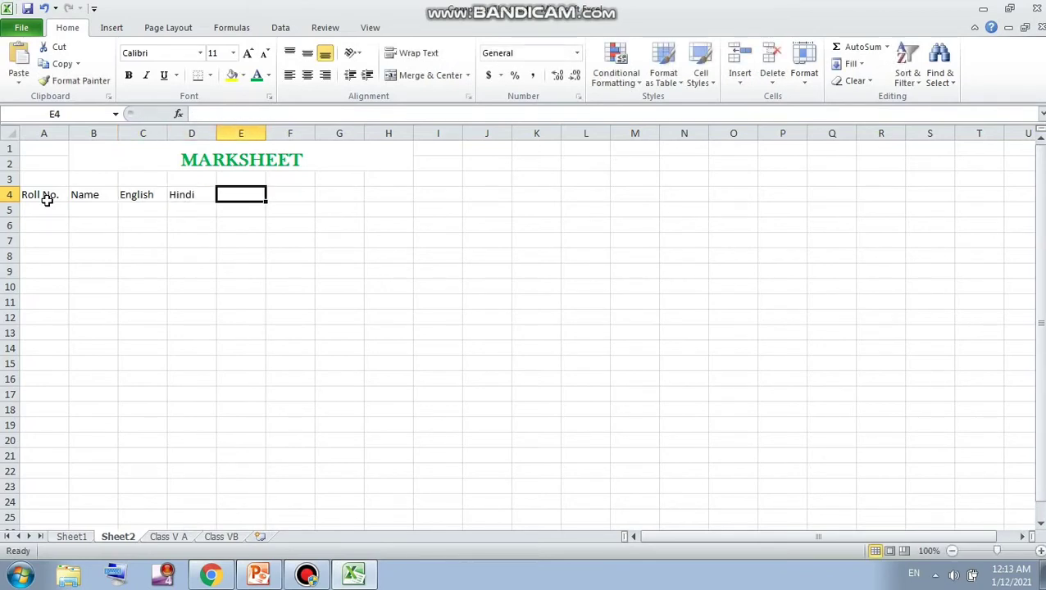
{"action": "type", "text": "Maths"}
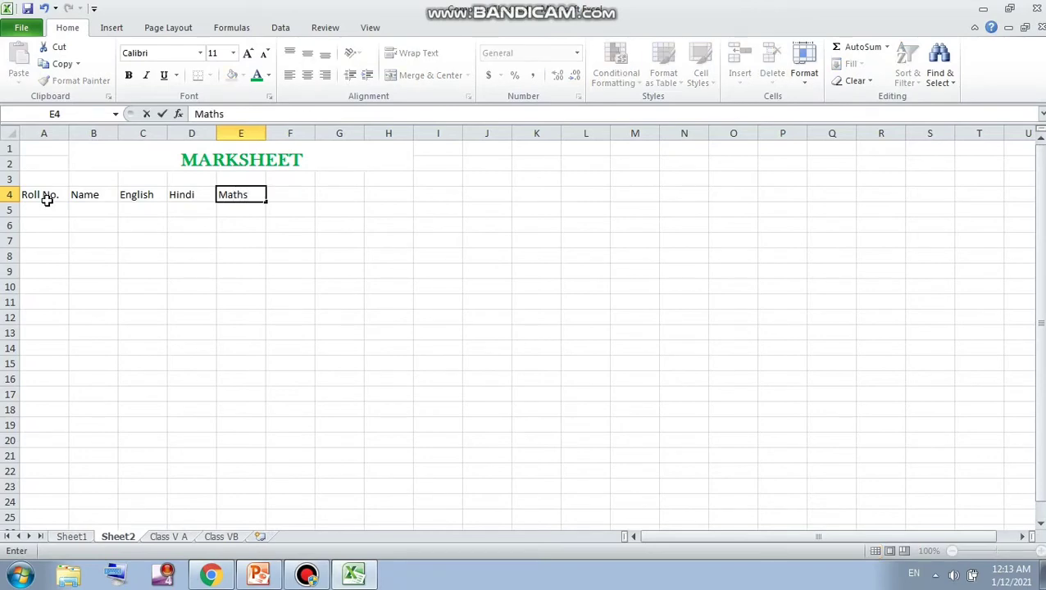
{"action": "key", "text": "Tab"}
{"action": "type", "text": "Sc"}
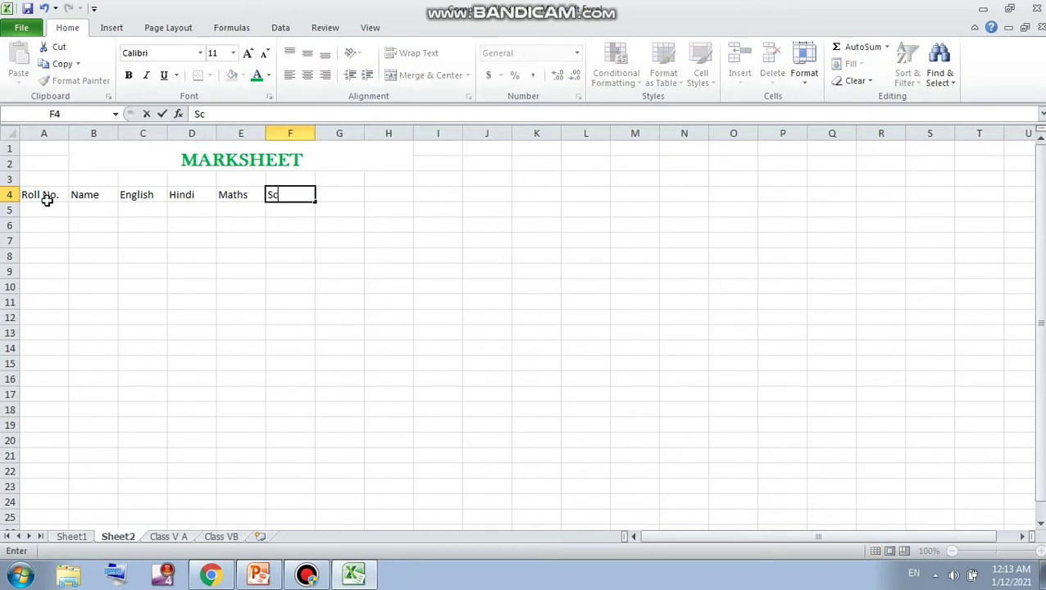
{"action": "type", "text": "ience"}
{"action": "left_click", "coordinate": [49, 208]}
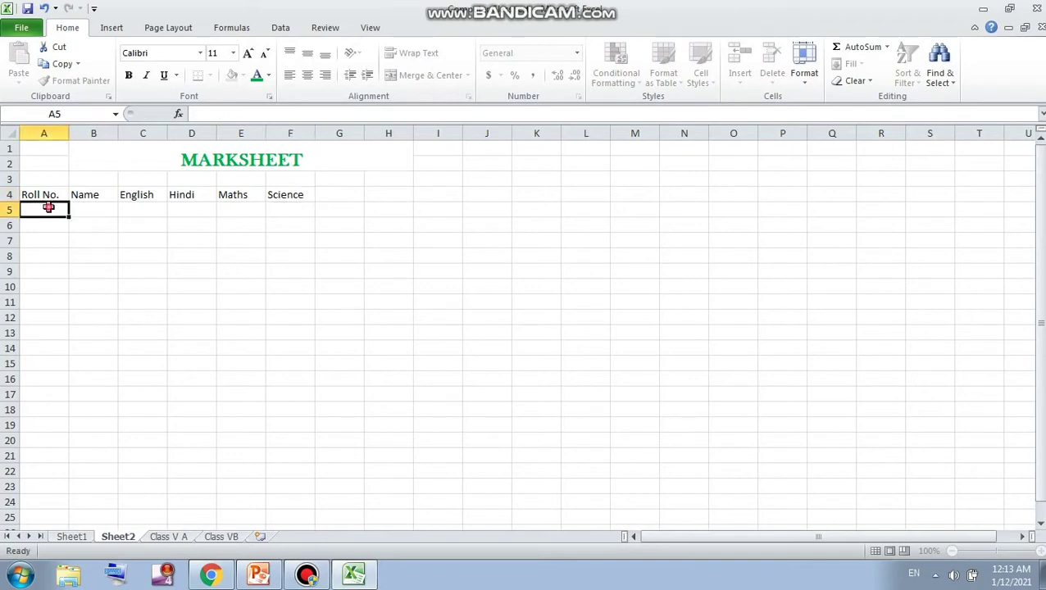
Step: Enter roll numbers 1 and 2 in cells A5 and A6, and extend the series down to 5 in cell A9
{"action": "type", "text": "1"}
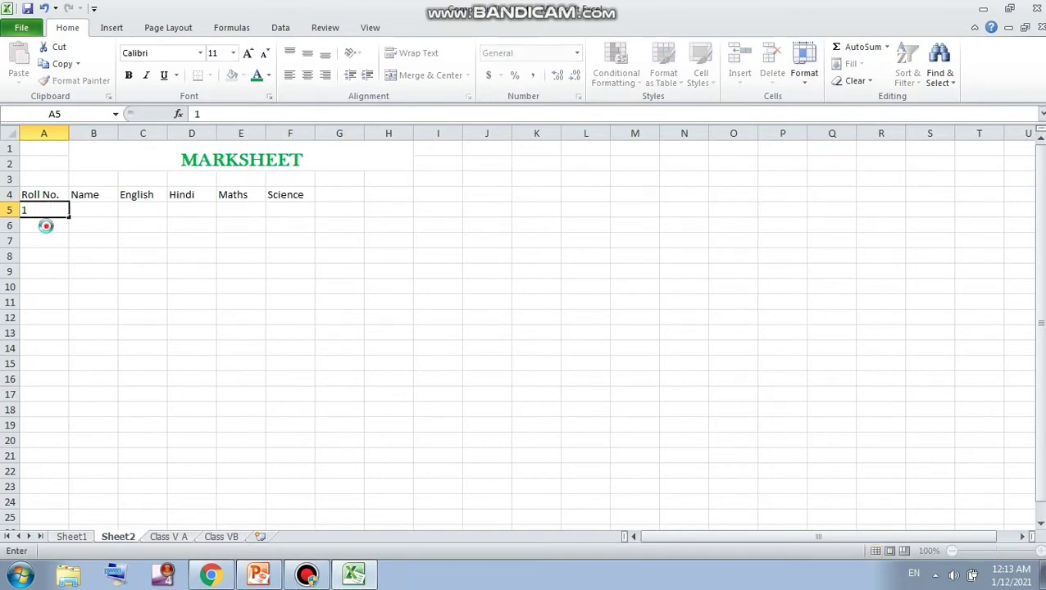
{"action": "left_click", "coordinate": [46, 225]}
{"action": "type", "text": "2"}
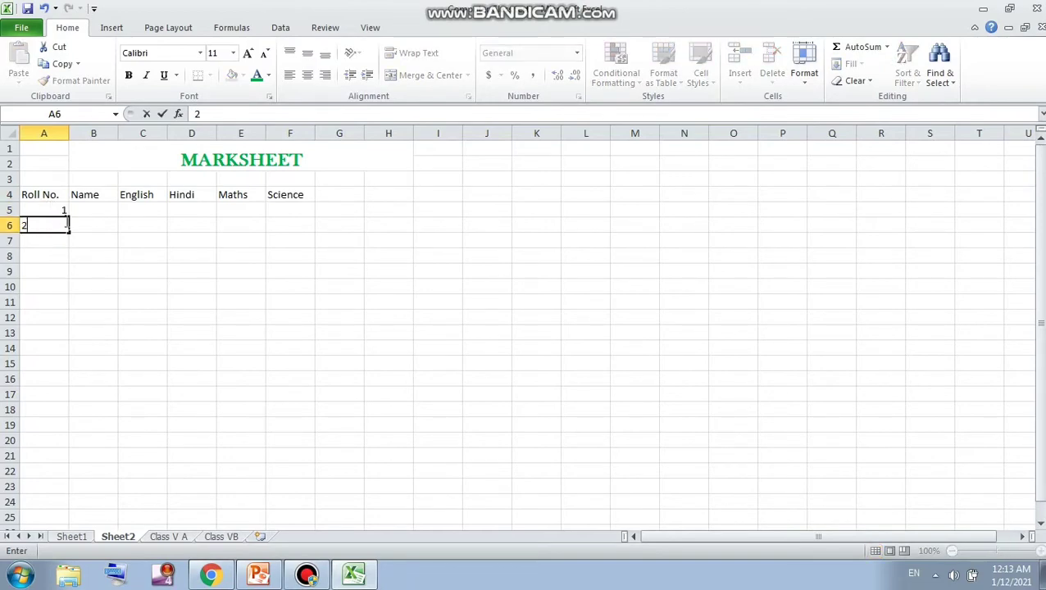
{"action": "left_click", "coordinate": [52, 209]}
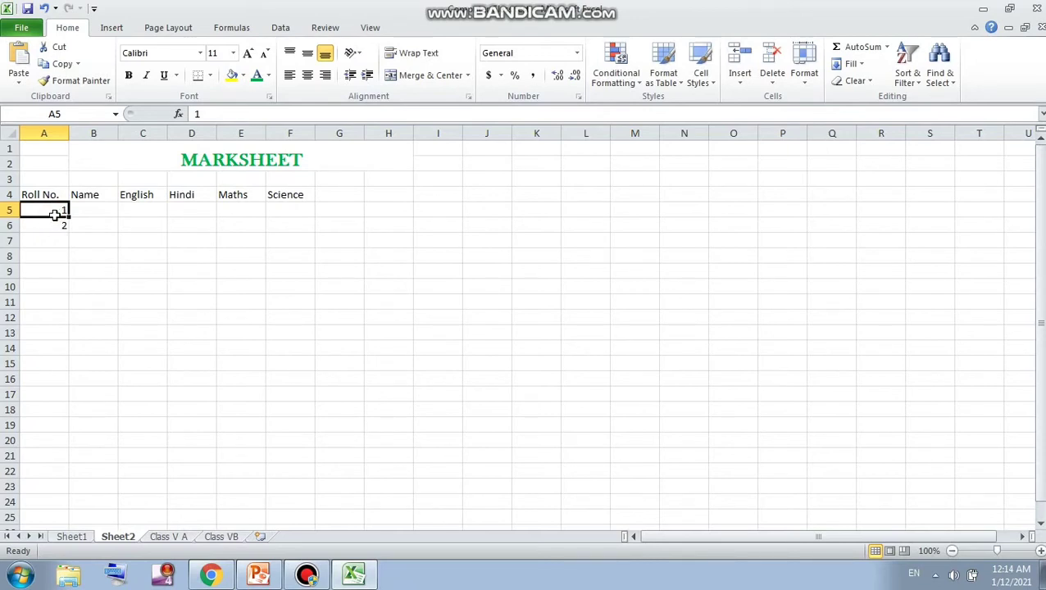
{"action": "left_click_drag", "start_coordinate": [54, 212], "coordinate": [54, 222]}
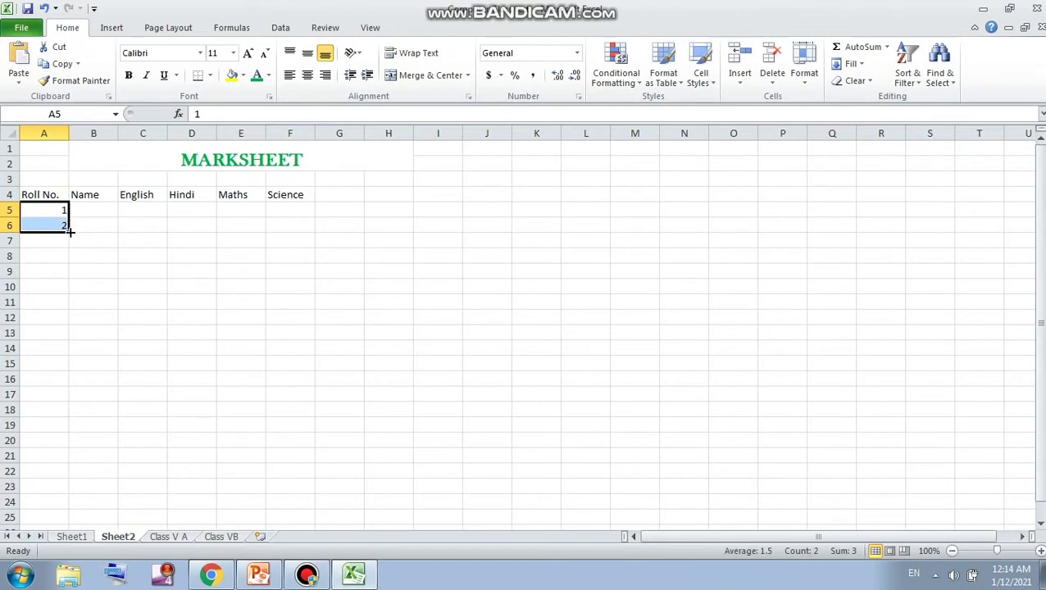
{"action": "left_click_drag", "start_coordinate": [71, 232], "coordinate": [65, 275]}
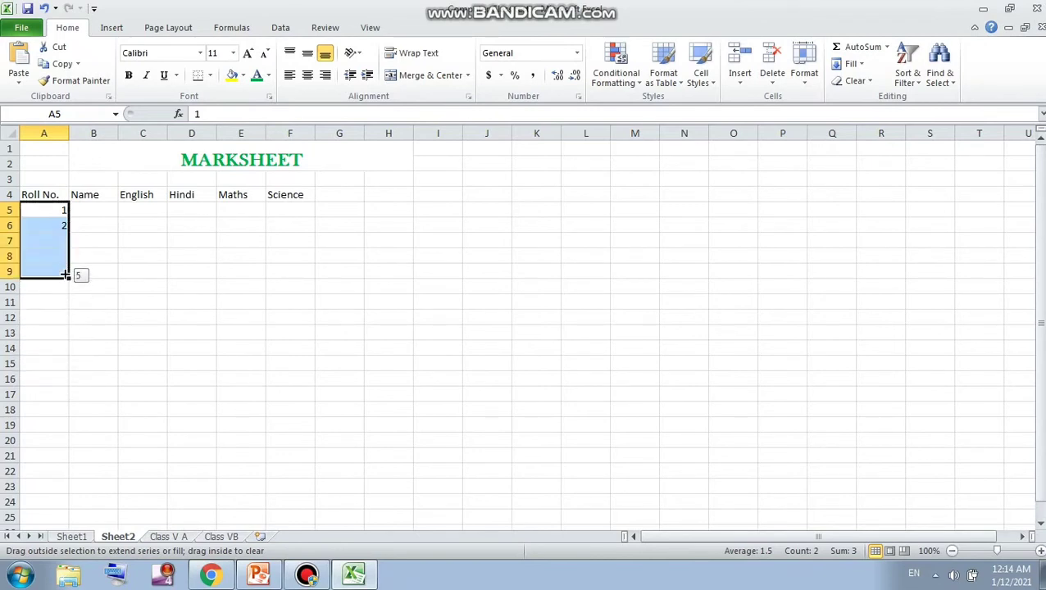
Step: Enter the five students' names under the Name heading in cells B5 to B9
{"action": "left_click", "coordinate": [97, 212]}
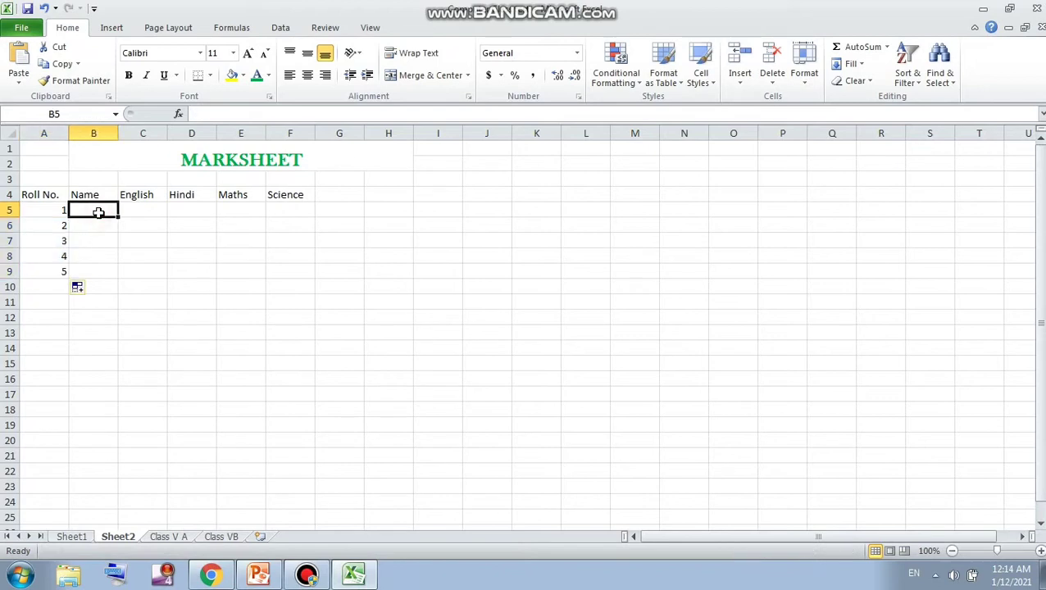
{"action": "type", "text": "Anu"}
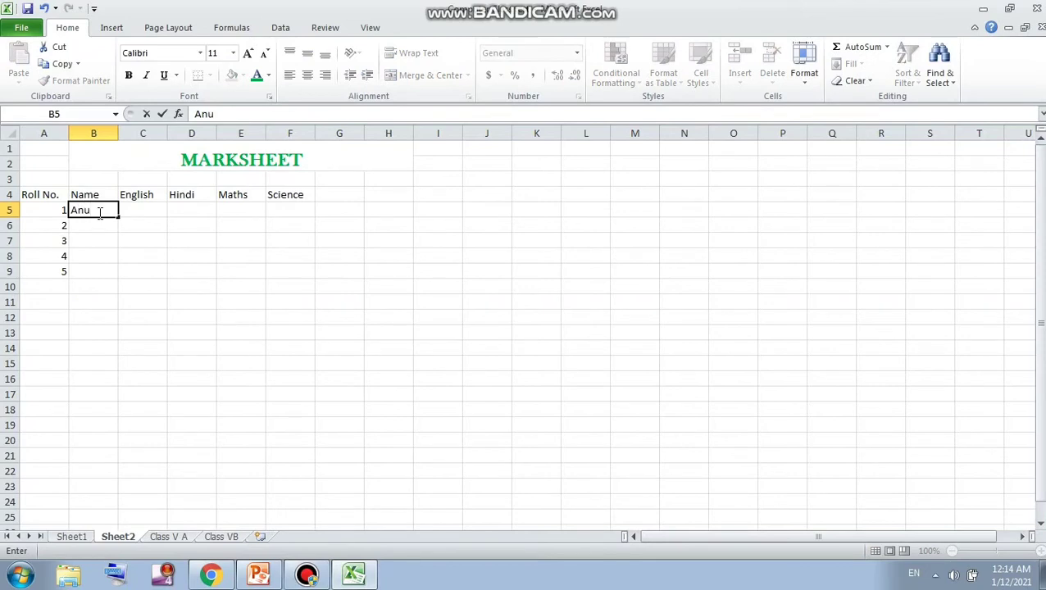
{"action": "key", "text": "Return"}
{"action": "type", "text": "Ma"}
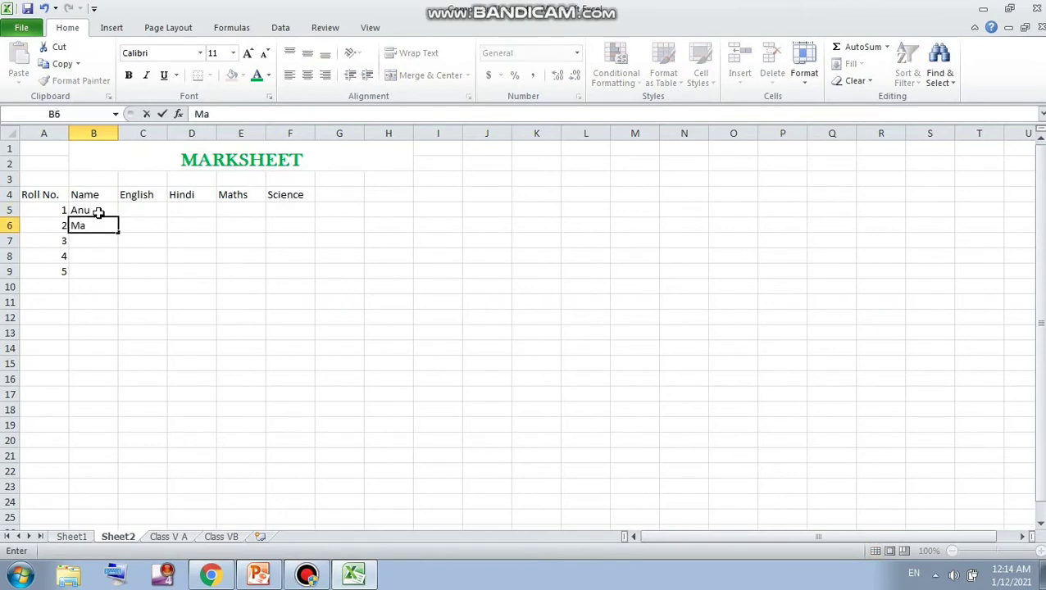
{"action": "type", "text": "nnu"}
{"action": "key", "text": "Return"}
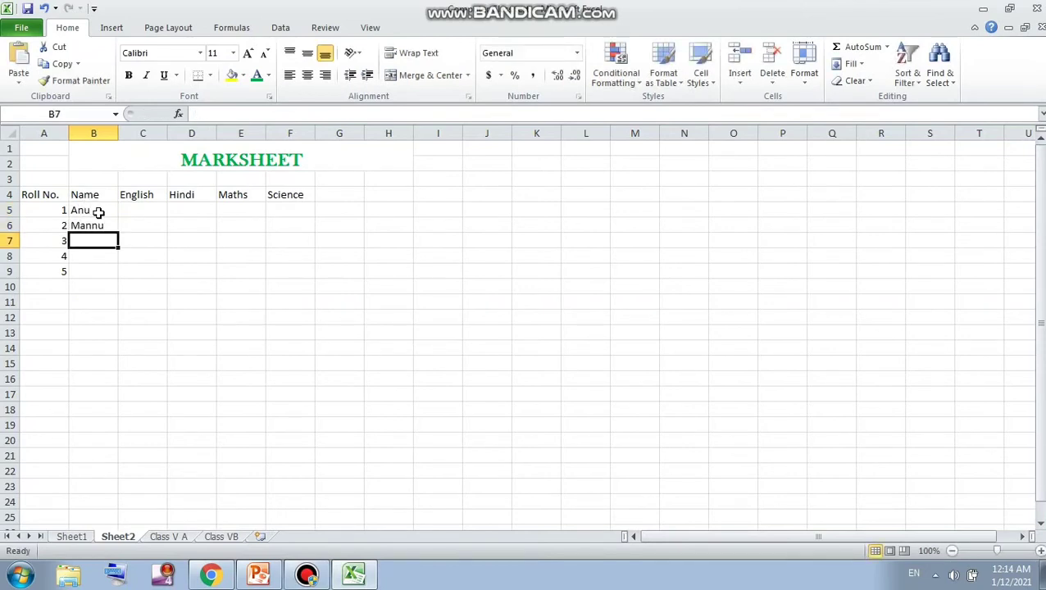
{"action": "type", "text": "Sonal"}
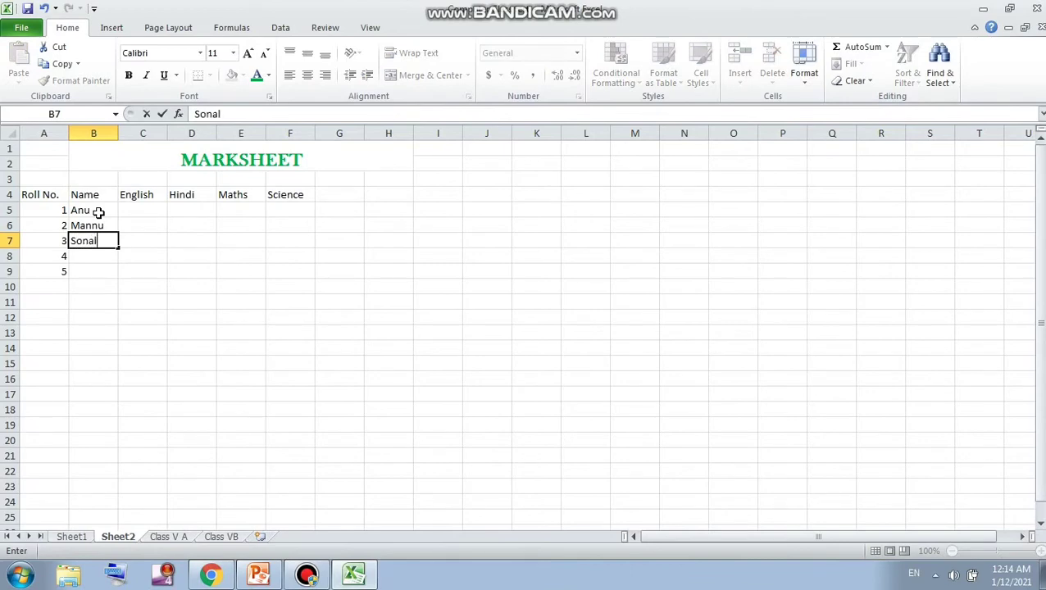
{"action": "key", "text": "Return"}
{"action": "type", "text": "Mohan"}
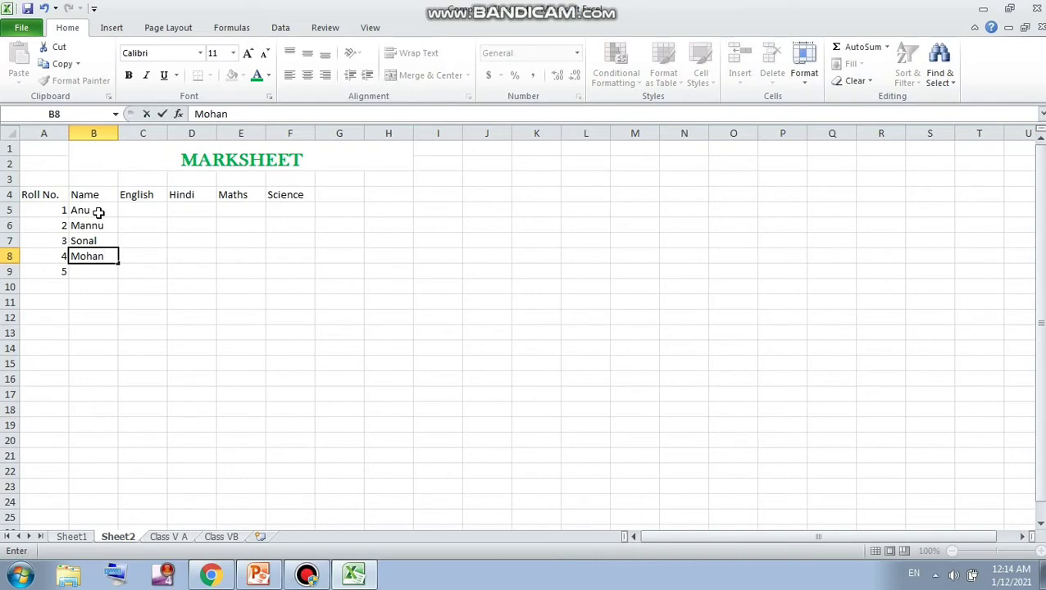
{"action": "key", "text": "Return"}
{"action": "type", "text": "Rahul"}
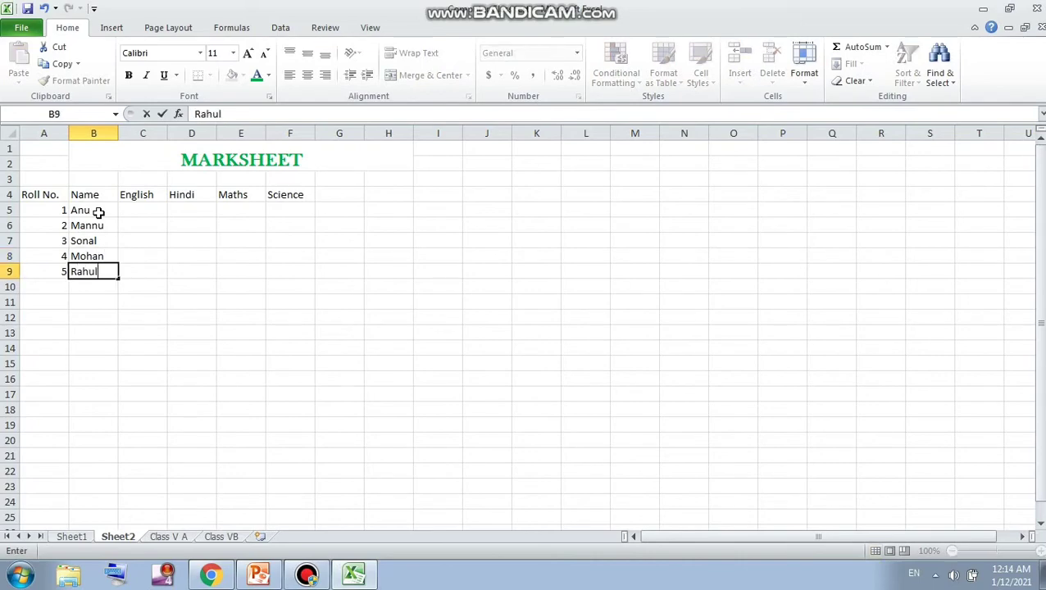
{"action": "key", "text": "Tab"}
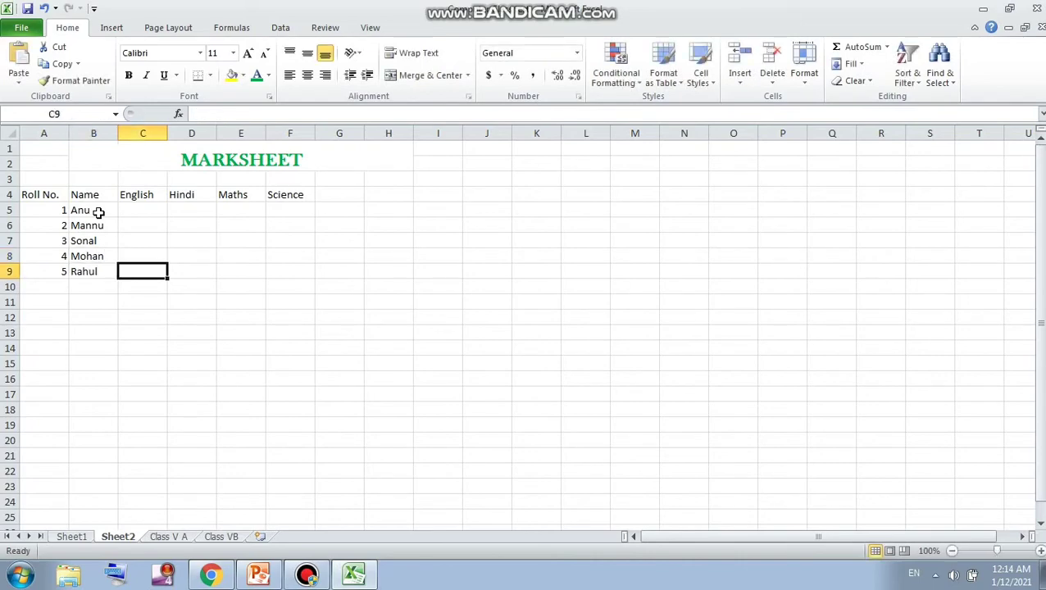
Step: Enter roll number 1's marks in row 5: English 56, Hindi 23, Maths 25 and Science 89
{"action": "key", "text": "Up"}
{"action": "key", "text": "Up"}
{"action": "key", "text": "Up"}
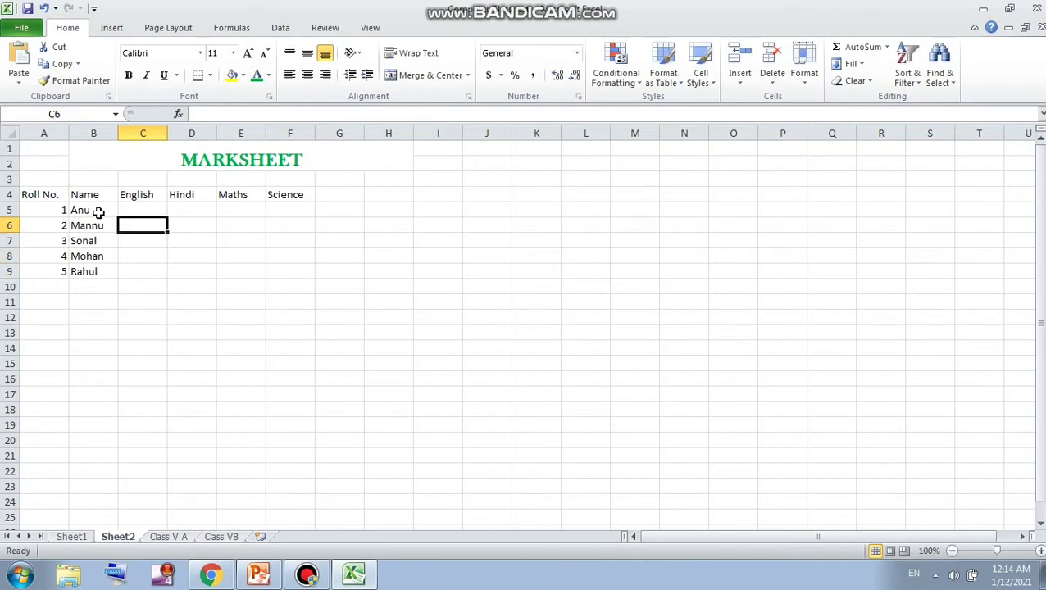
{"action": "key", "text": "Up"}
{"action": "key", "text": "Right"}
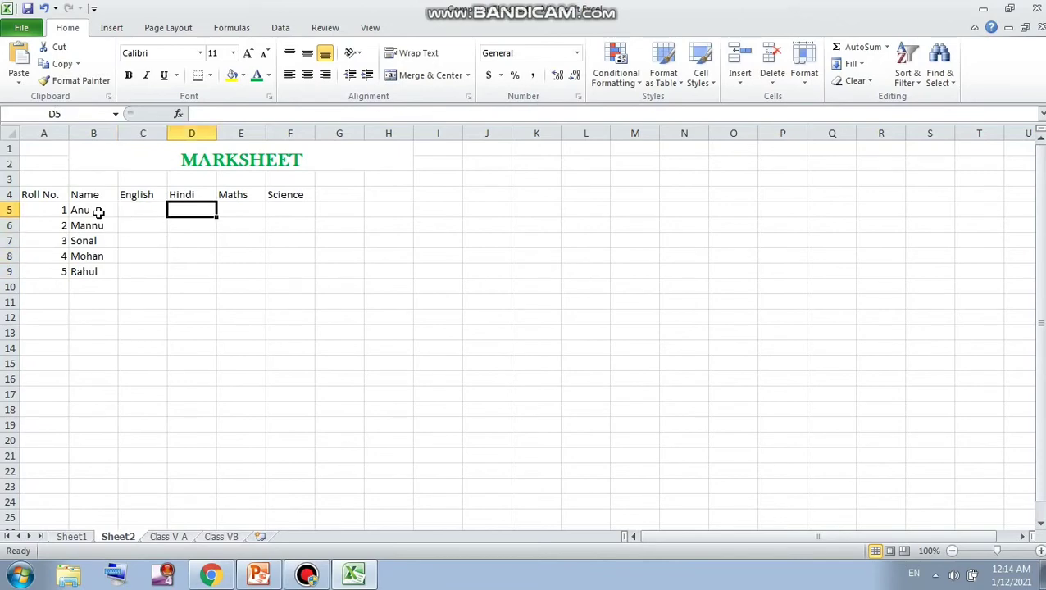
{"action": "key", "text": "Left"}
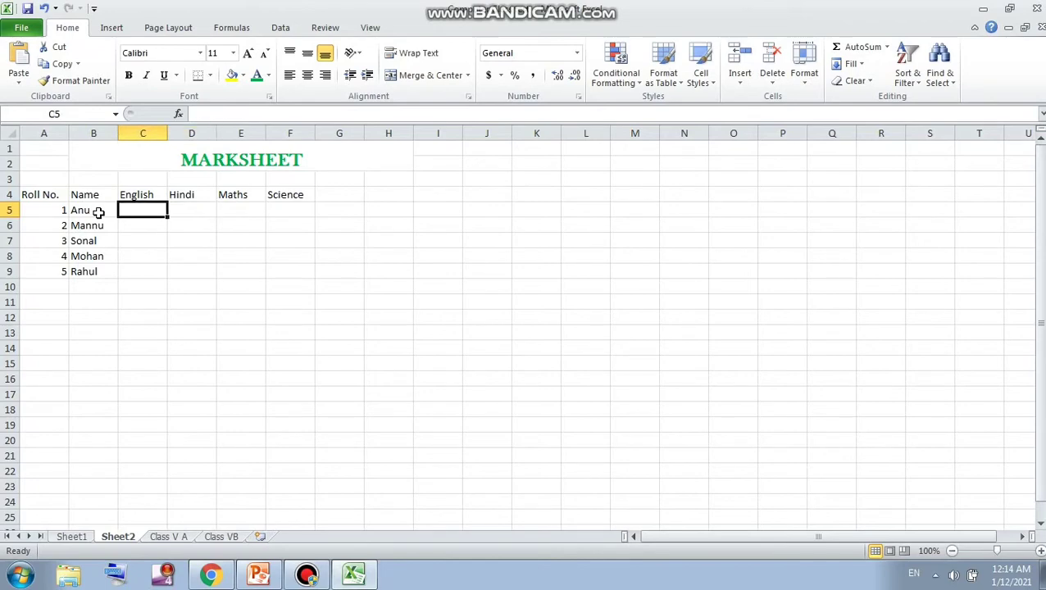
{"action": "type", "text": "56"}
{"action": "key", "text": "Right"}
{"action": "type", "text": "23"}
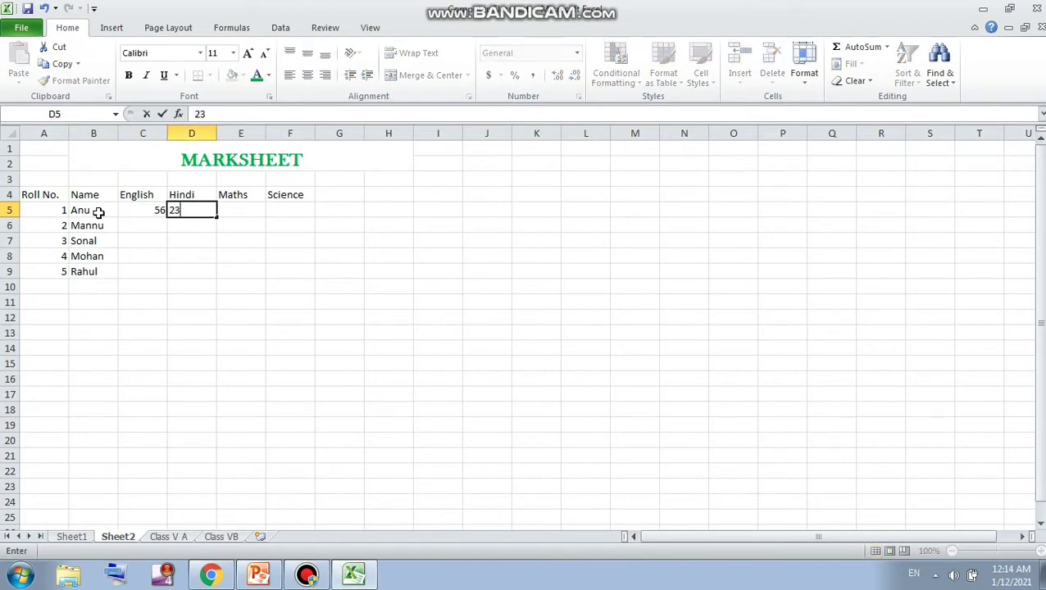
{"action": "key", "text": "Right"}
{"action": "type", "text": "2"}
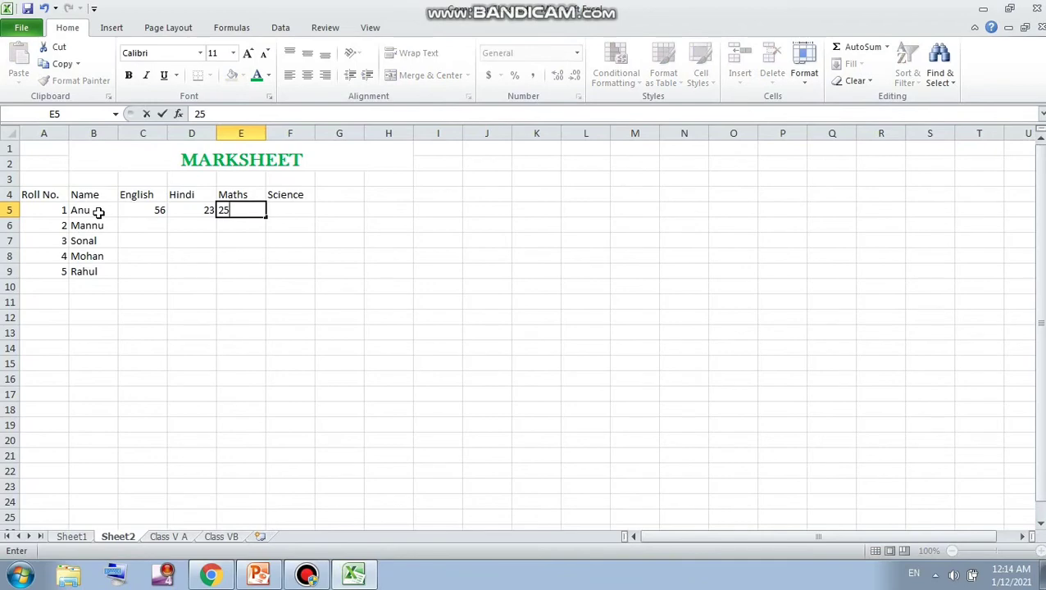
{"action": "key", "text": "Right"}
{"action": "type", "text": "89"}
{"action": "key", "text": "Return"}
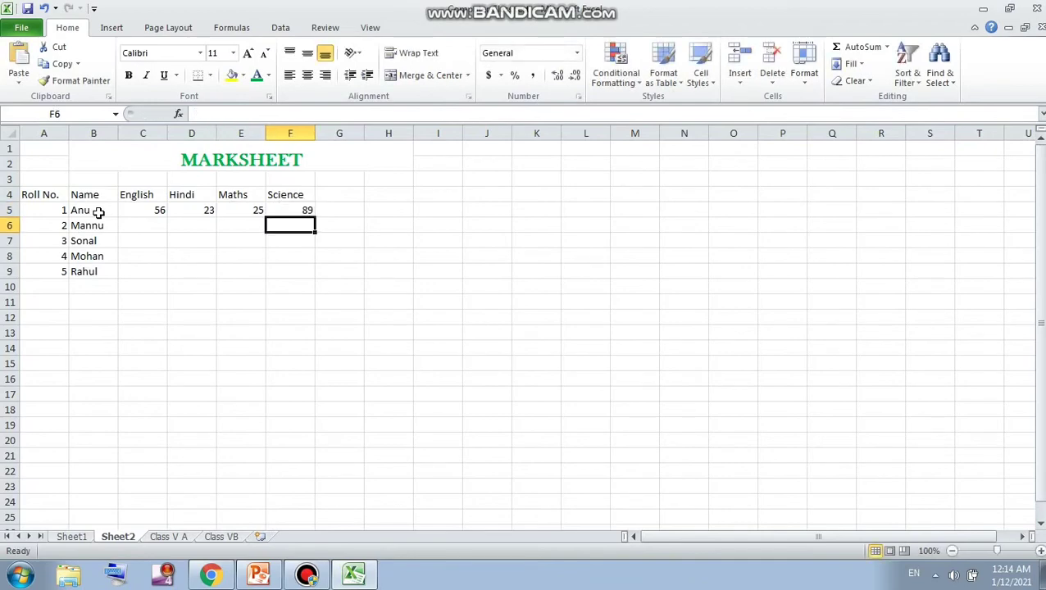
Step: Enter roll number 2's marks in row 6: Science 75, Maths 56, Hindi 48 and English 41
{"action": "type", "text": "75"}
{"action": "key", "text": "Left"}
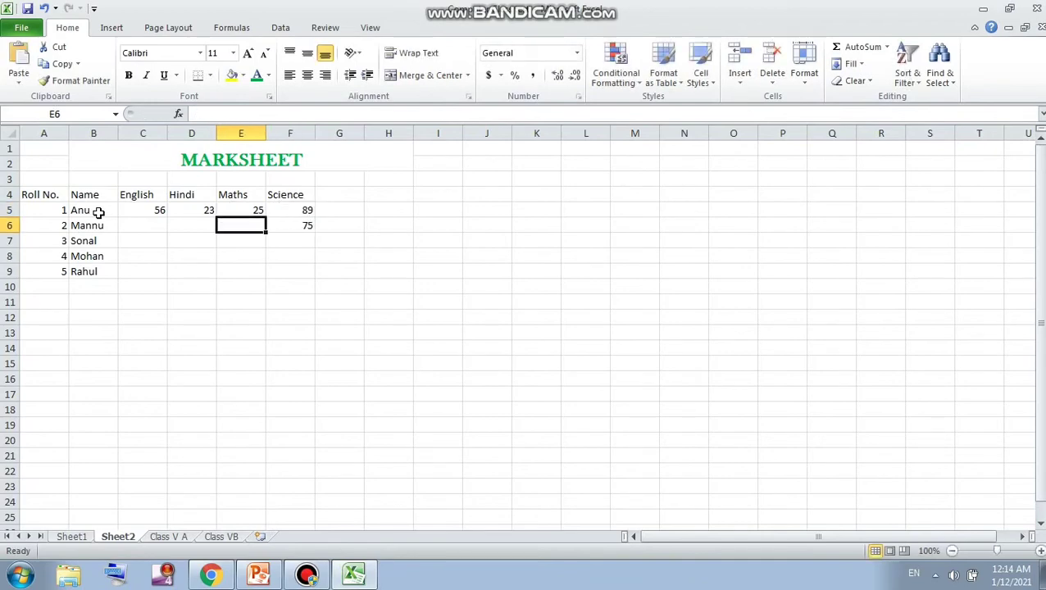
{"action": "type", "text": "56"}
{"action": "key", "text": "Left"}
{"action": "type", "text": "4"}
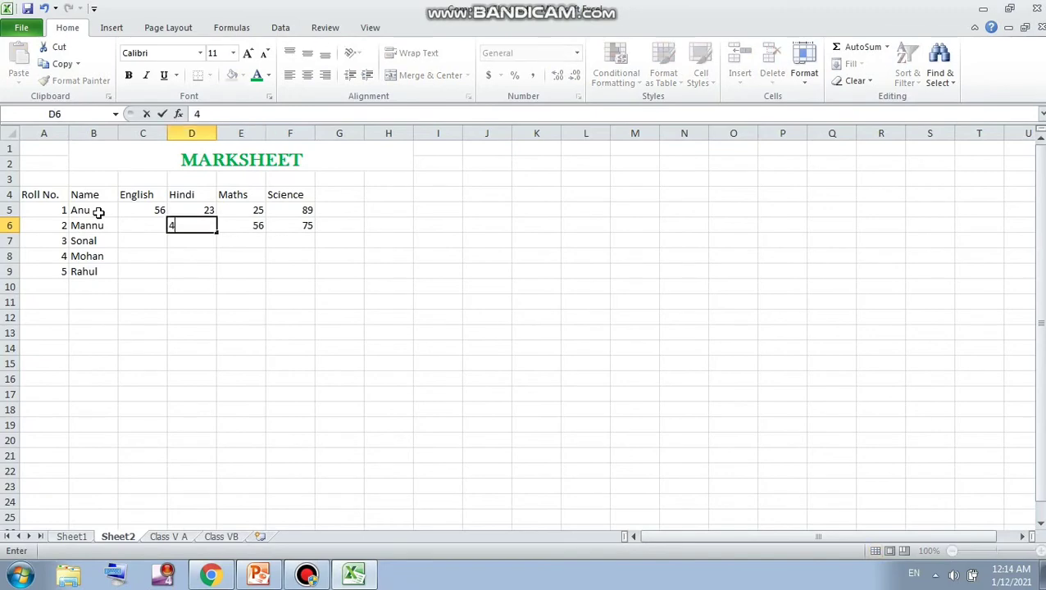
{"action": "key", "text": "Left"}
{"action": "type", "text": "41"}
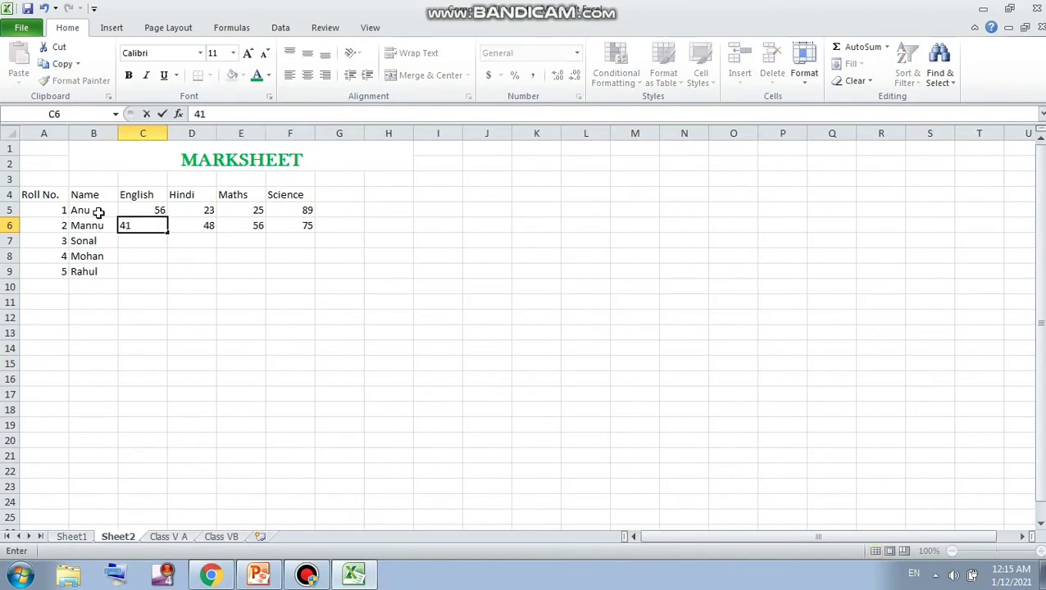
{"action": "key", "text": "Return"}
Step: Enter roll number 3's marks in row 7: English 30, Hindi 15, Maths 85 and Science 69
{"action": "type", "text": "30"}
{"action": "key", "text": "Right"}
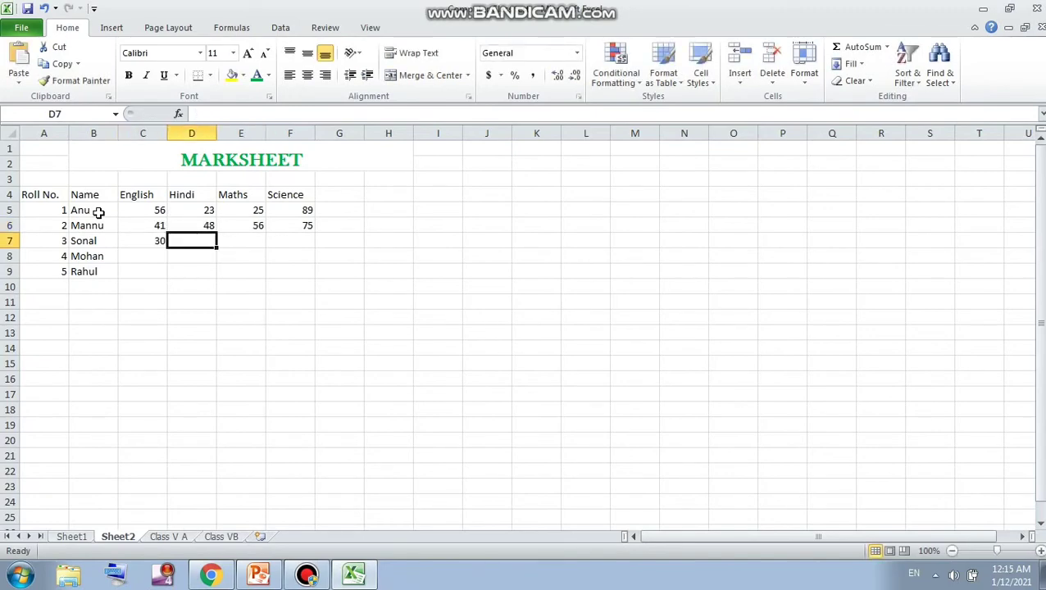
{"action": "type", "text": "15"}
{"action": "key", "text": "Right"}
{"action": "type", "text": "8"}
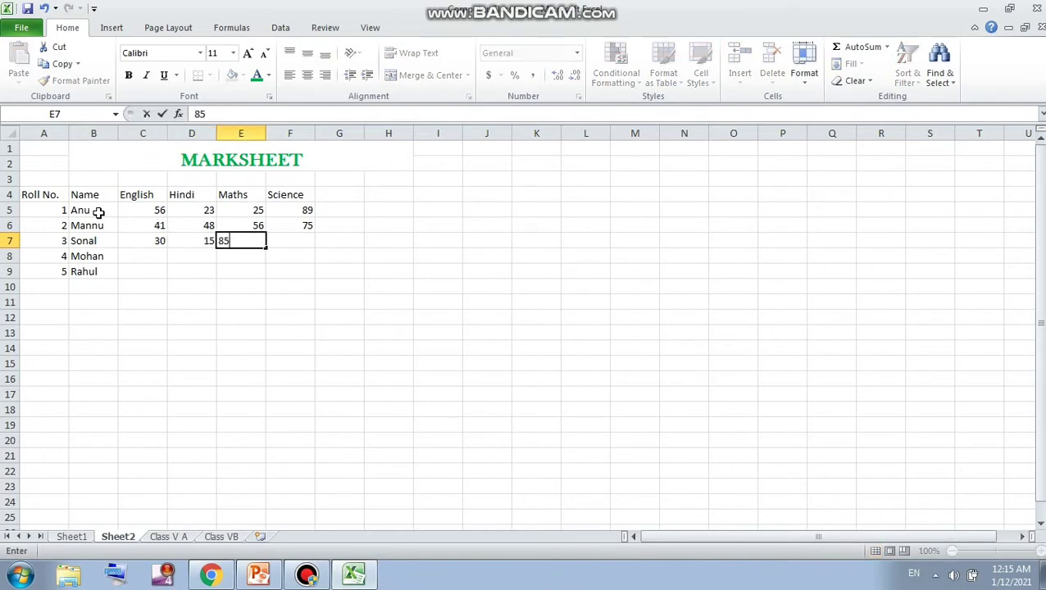
{"action": "key", "text": "Right"}
{"action": "type", "text": "69"}
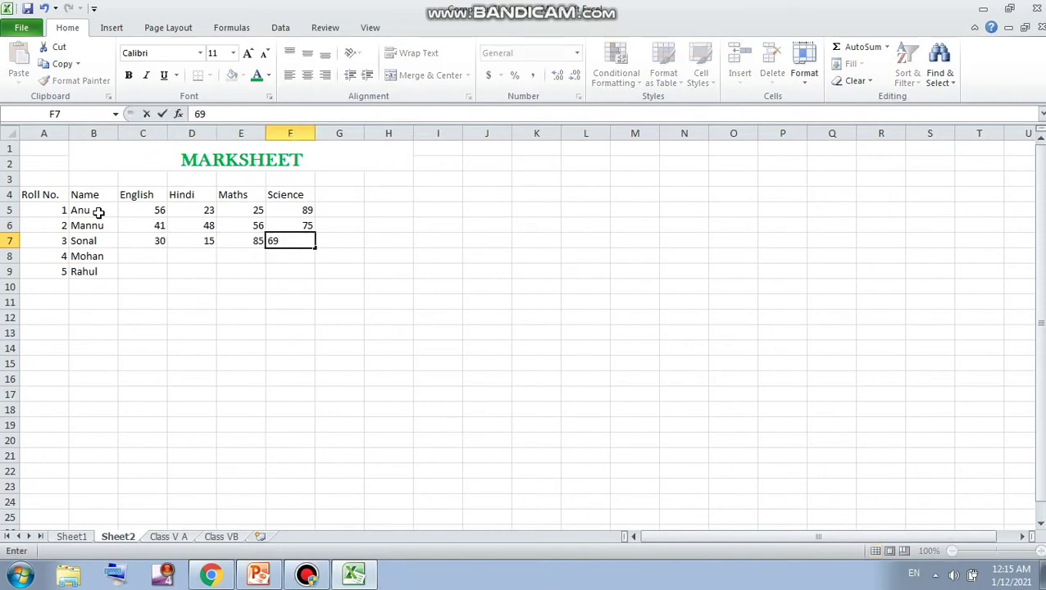
{"action": "key", "text": "Right"}
Step: Enter roll number 4's marks in row 8: Science 47, Maths 52, Hindi 14 and English 25
{"action": "key", "text": "Down"}
{"action": "key", "text": "Left"}
{"action": "type", "text": "4"}
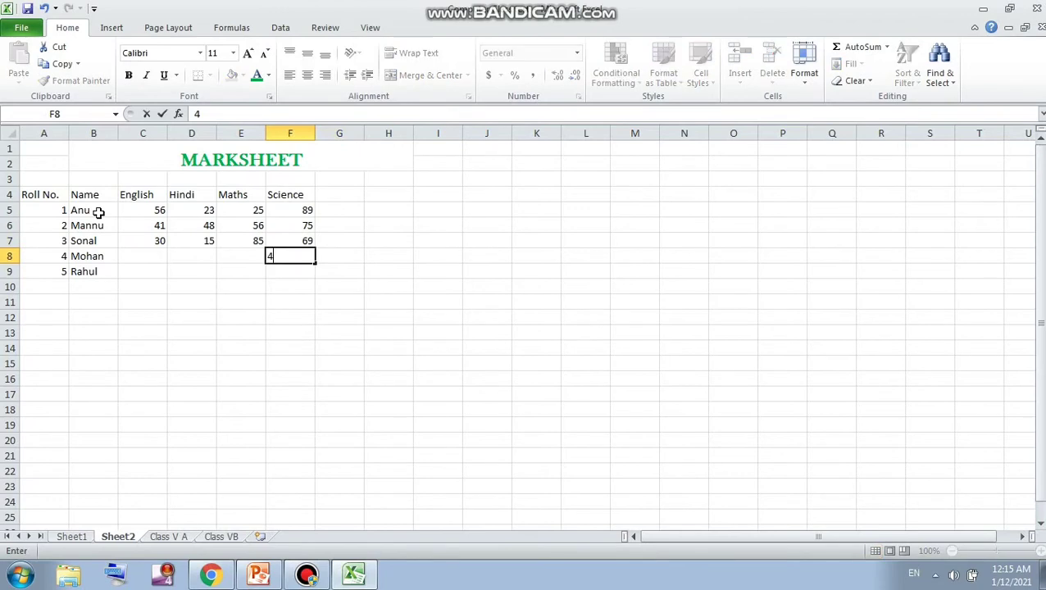
{"action": "key", "text": "Left"}
{"action": "type", "text": "52"}
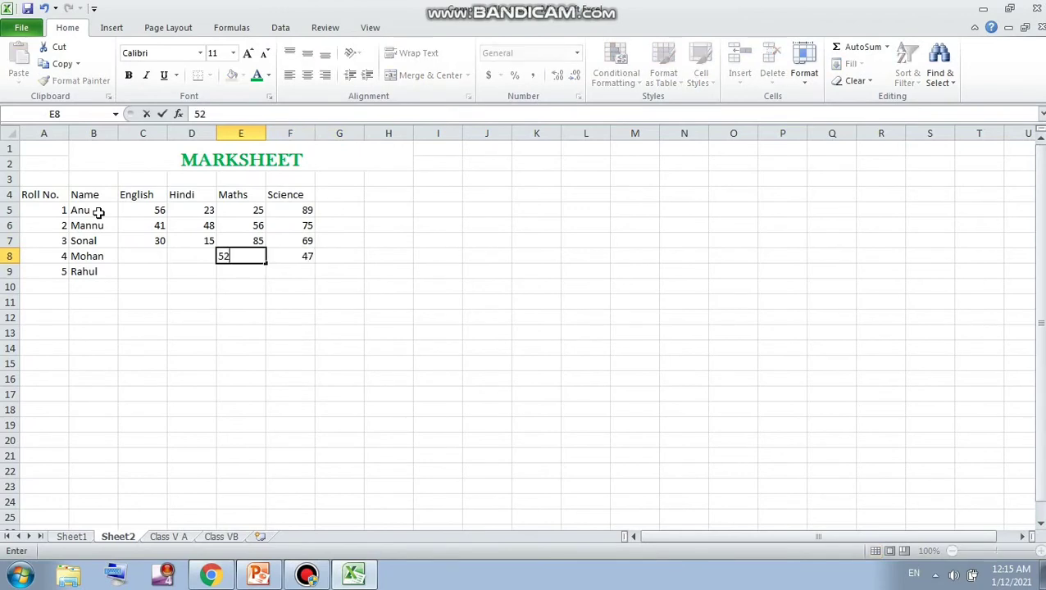
{"action": "key", "text": "Left"}
{"action": "type", "text": "14"}
{"action": "key", "text": "Left"}
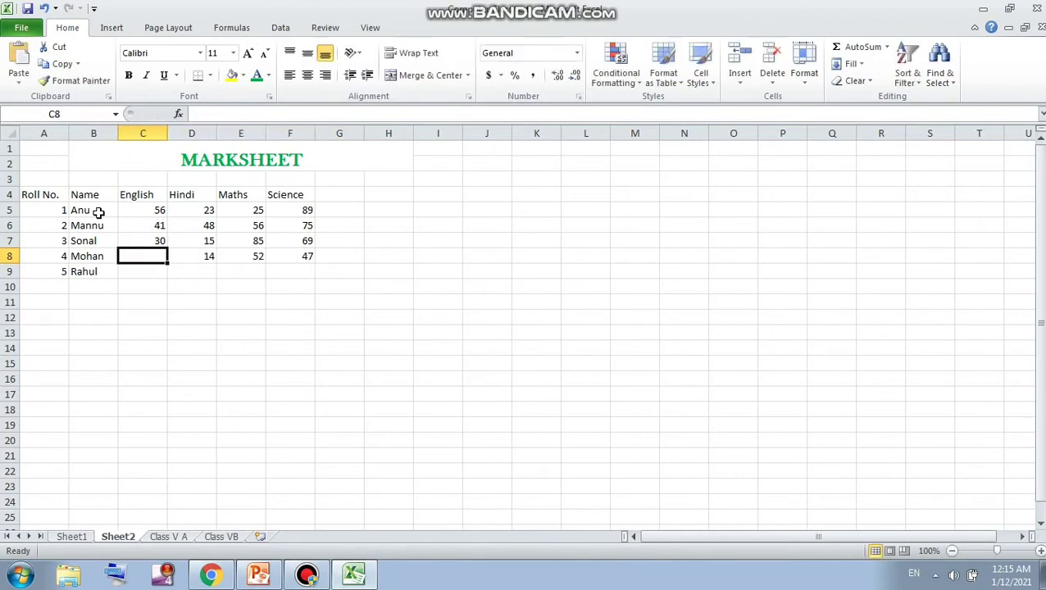
{"action": "type", "text": "25"}
{"action": "key", "text": "Return"}
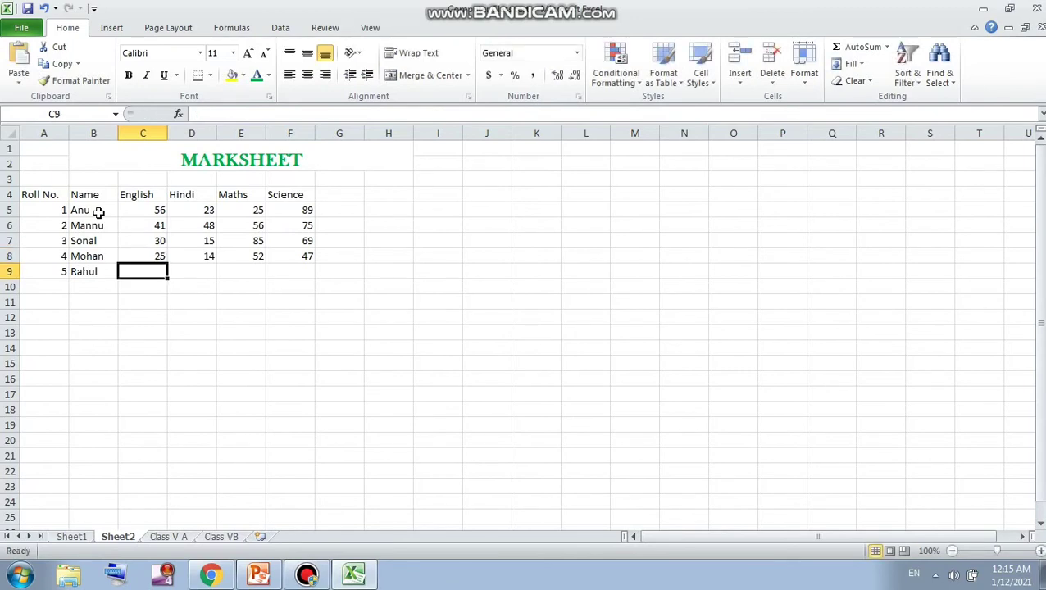
Step: Enter roll number 5's marks in row 9: English 56, Hindi 23, Maths 85 and Science 56
{"action": "type", "text": "56"}
{"action": "key", "text": "Right"}
{"action": "type", "text": "23"}
{"action": "key", "text": "Right"}
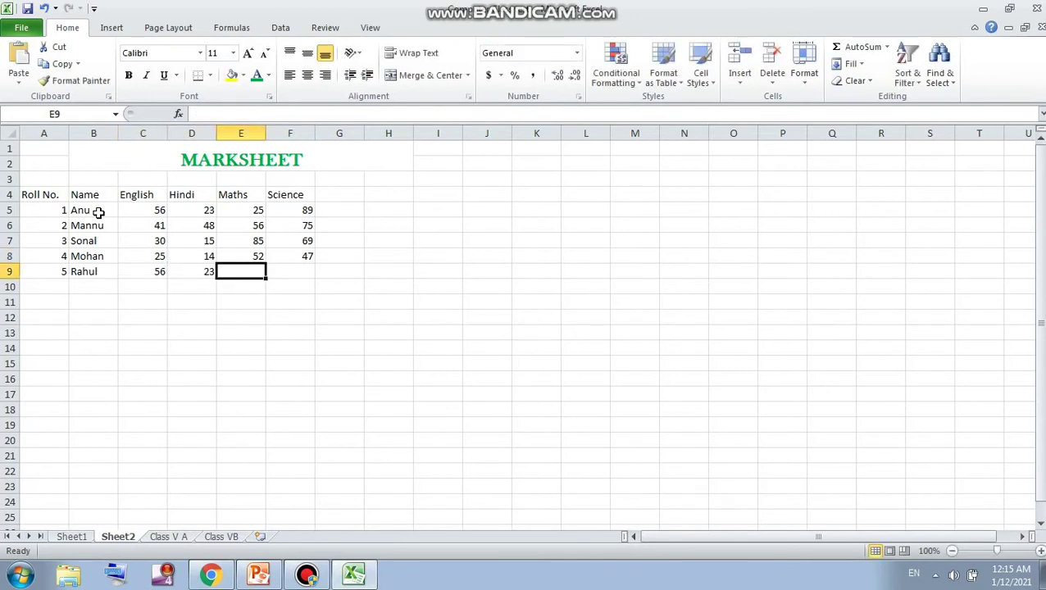
{"action": "type", "text": "85"}
{"action": "key", "text": "Right"}
{"action": "type", "text": "5"}
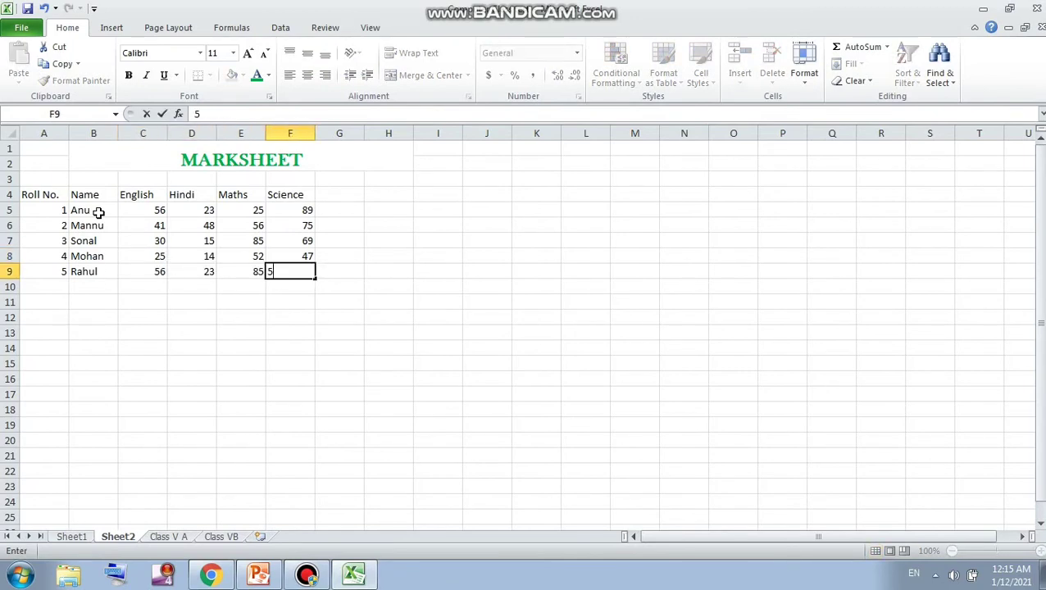
{"action": "type", "text": "6"}
Step: Add the column heading "Total" in cell G4, beside the Science heading
{"action": "left_click", "coordinate": [335, 194]}
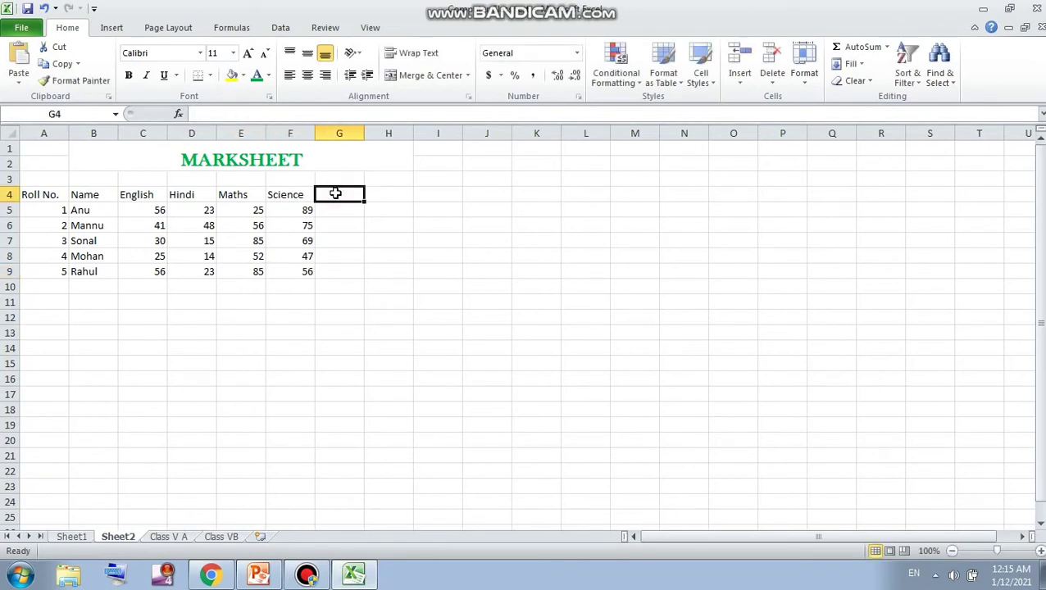
{"action": "type", "text": "Total"}
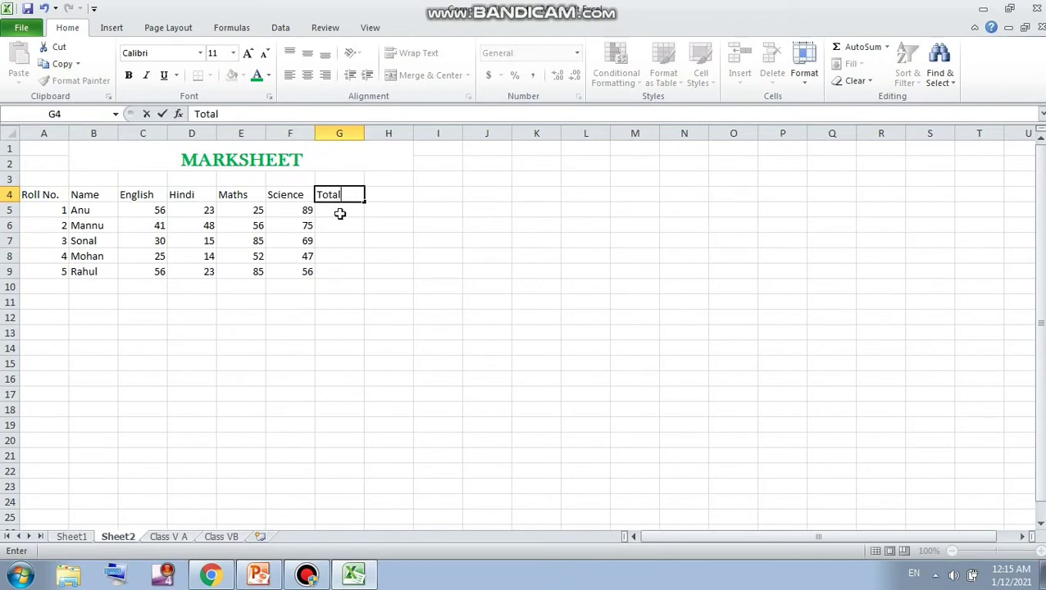
{"action": "left_click", "coordinate": [339, 214]}
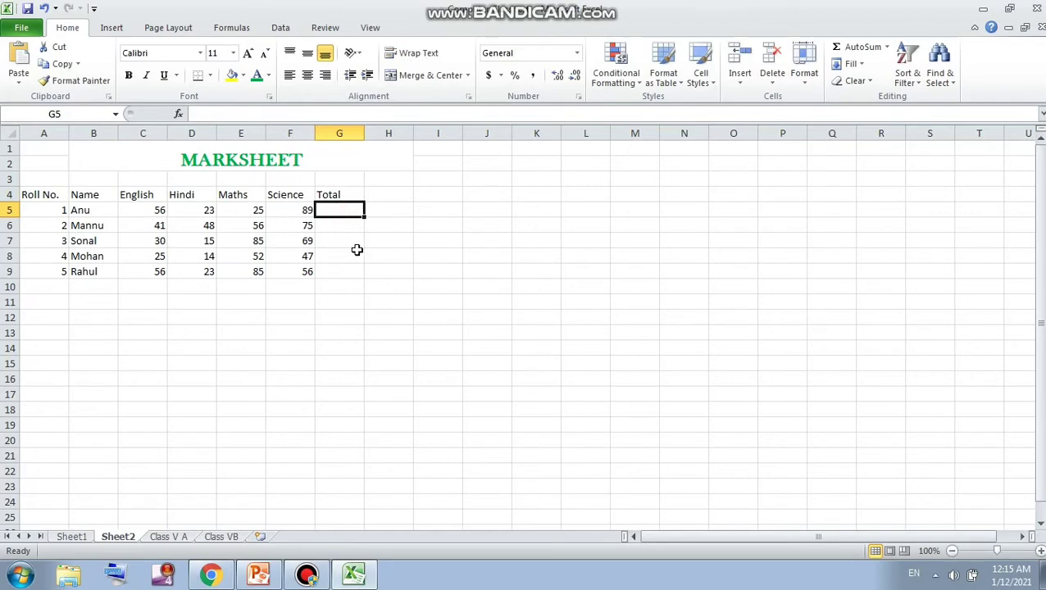
{"action": "left_click", "coordinate": [143, 212]}
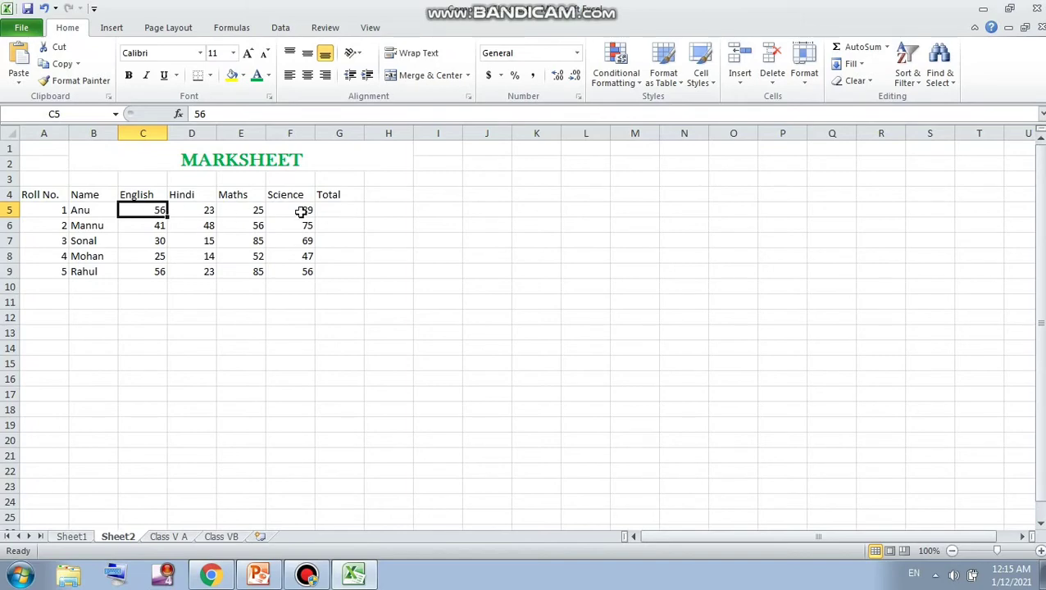
Step: Total roll number 1's English, Hindi, Maths and Science marks (C5:F5) in cell G5 with AutoSum
{"action": "left_click", "coordinate": [338, 210]}
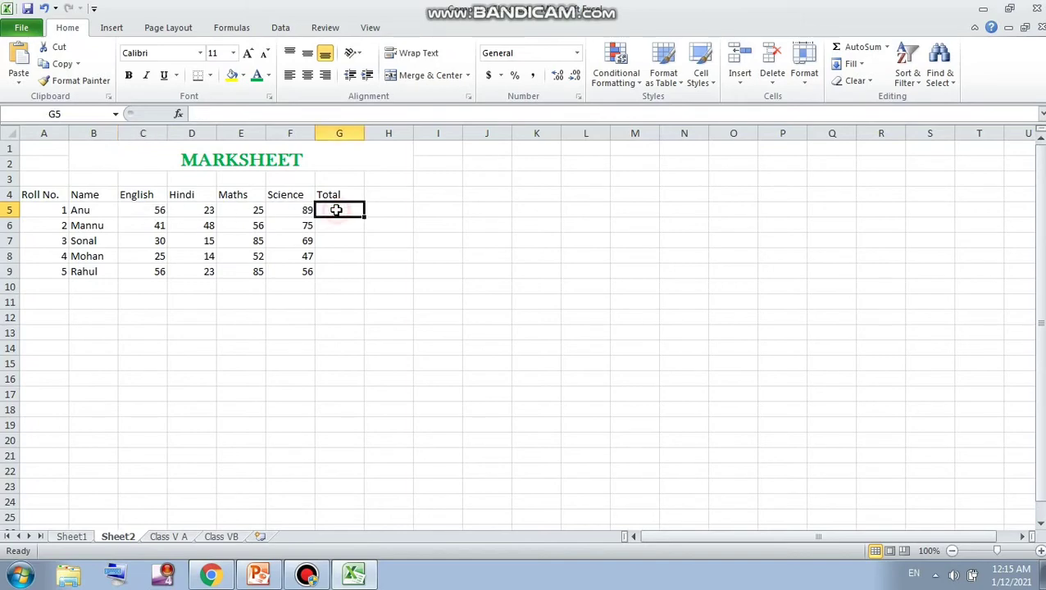
{"action": "left_click", "coordinate": [152, 213]}
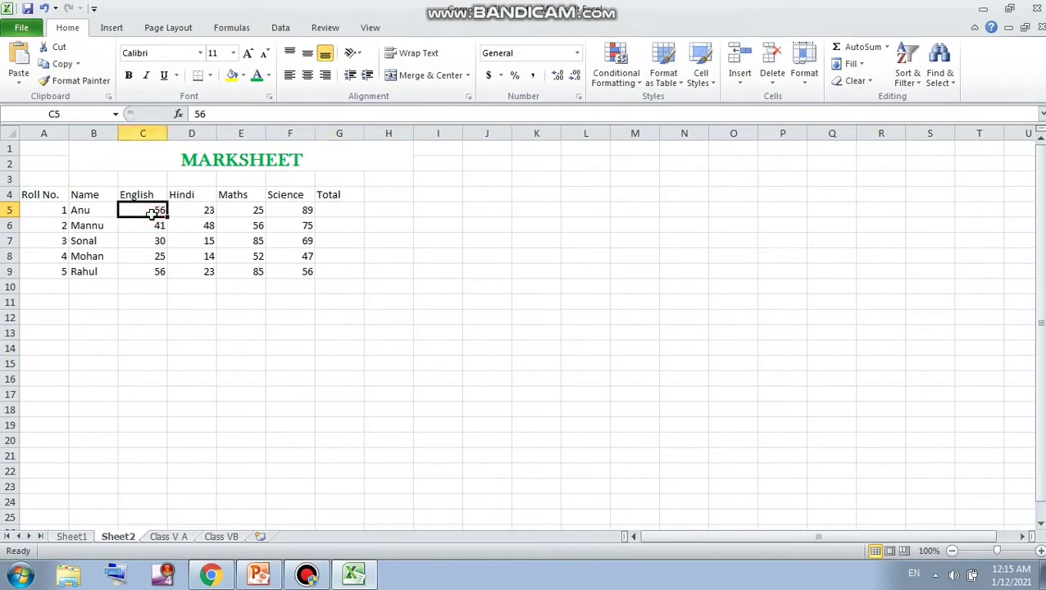
{"action": "left_click_drag", "start_coordinate": [152, 214], "coordinate": [309, 211]}
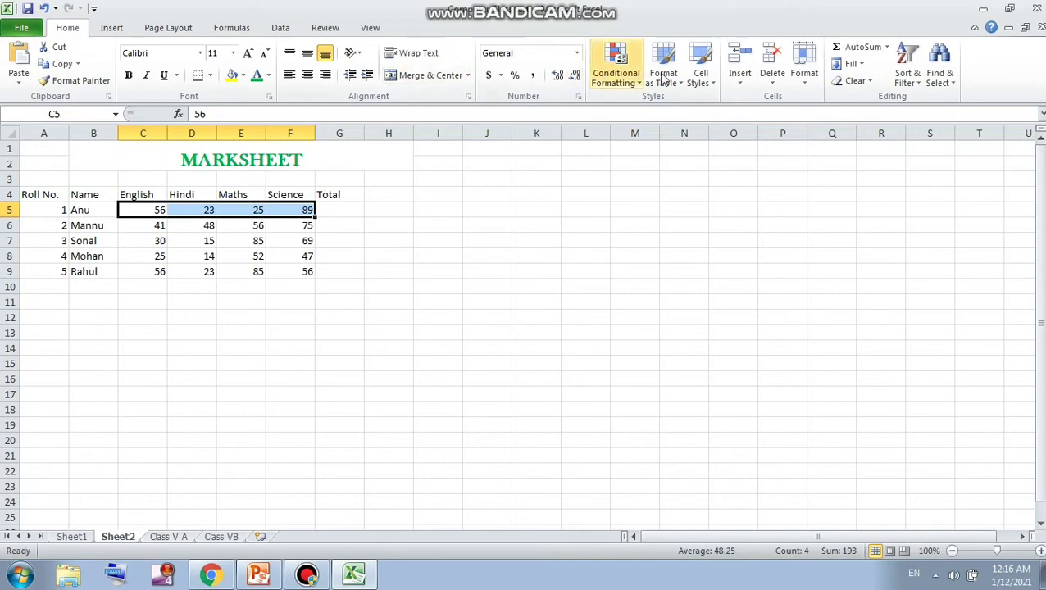
{"action": "left_click", "coordinate": [859, 51]}
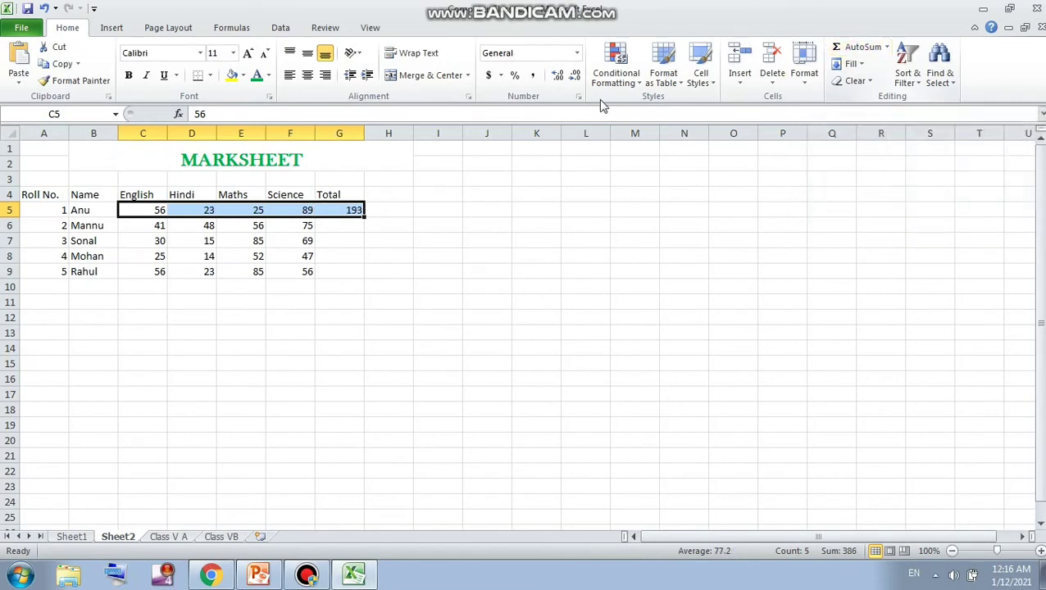
{"action": "left_click", "coordinate": [351, 222]}
{"action": "left_click", "coordinate": [347, 208]}
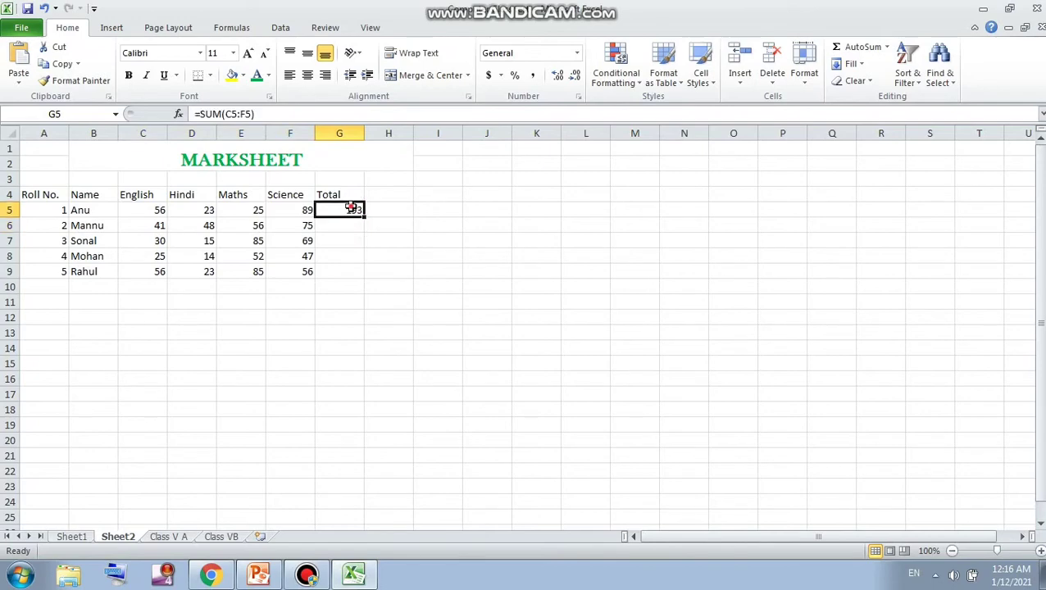
{"action": "left_click", "coordinate": [155, 226]}
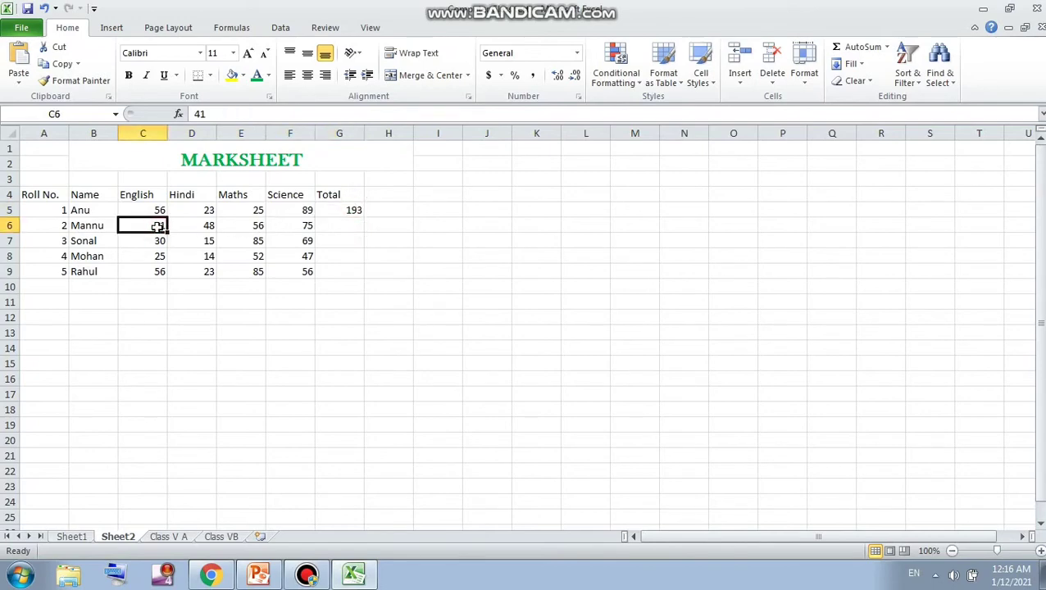
{"action": "left_click_drag", "start_coordinate": [156, 226], "coordinate": [329, 226]}
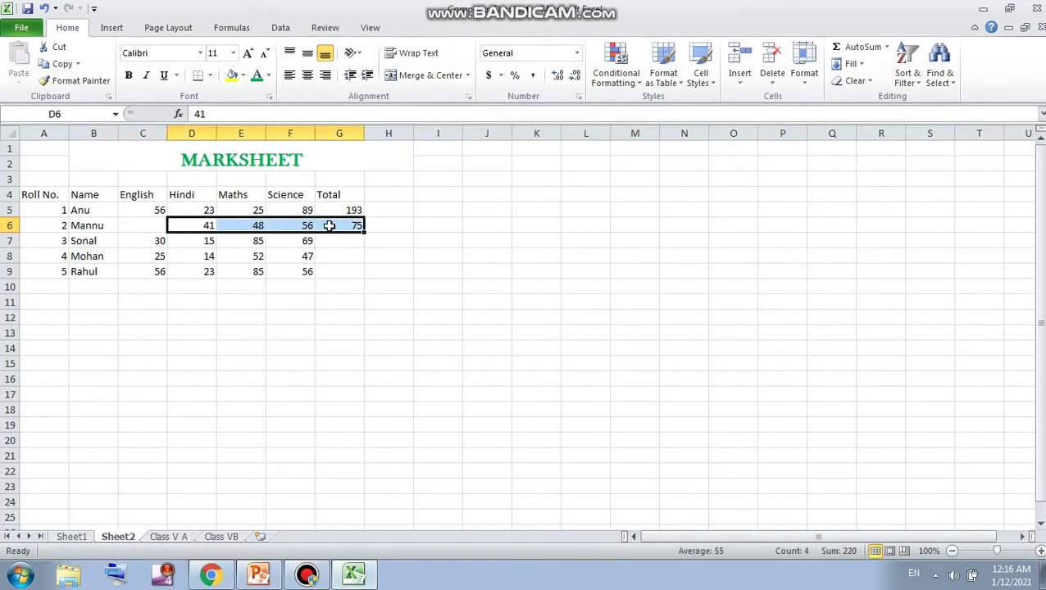
{"action": "key", "text": "ctrl+z"}
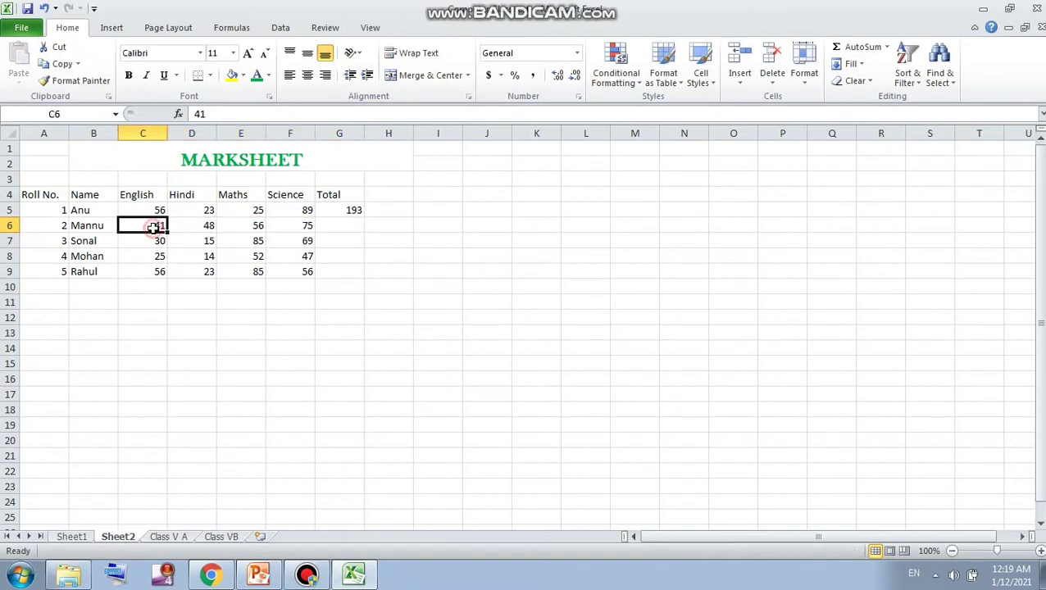
Step: Total the four subject marks of roll numbers 2 and 3 with AutoSum in cells G6 and G7
{"action": "left_click_drag", "start_coordinate": [147, 232], "coordinate": [336, 225]}
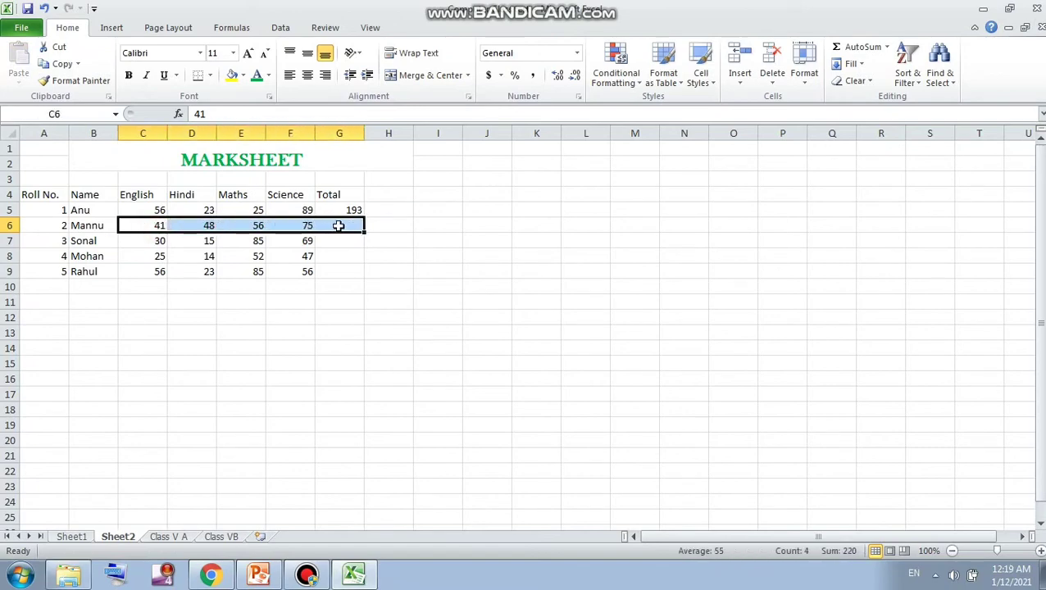
{"action": "left_click", "coordinate": [860, 47]}
{"action": "left_click", "coordinate": [158, 242]}
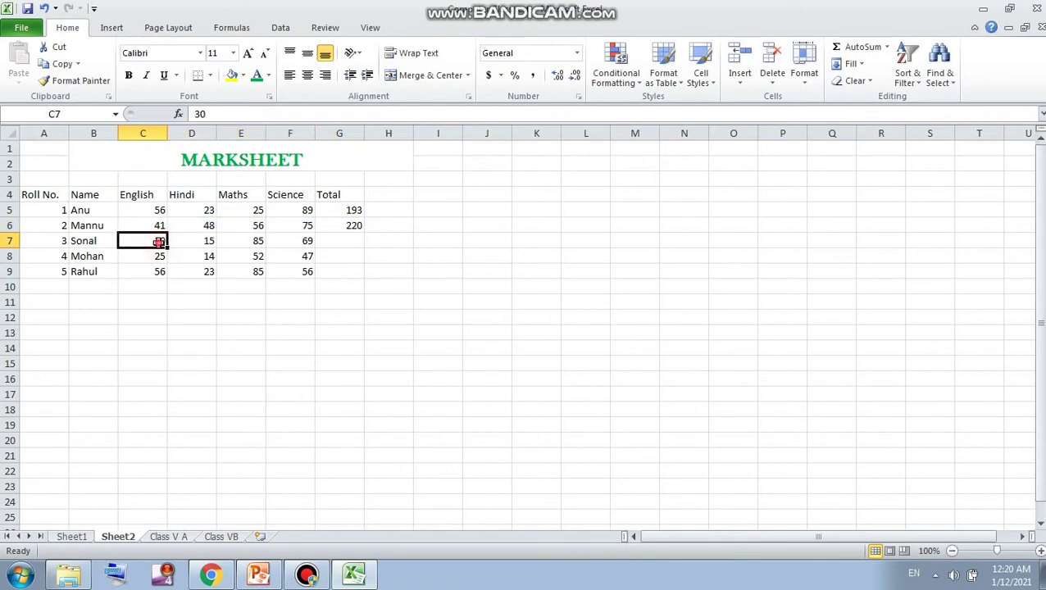
{"action": "left_click_drag", "start_coordinate": [159, 242], "coordinate": [343, 242]}
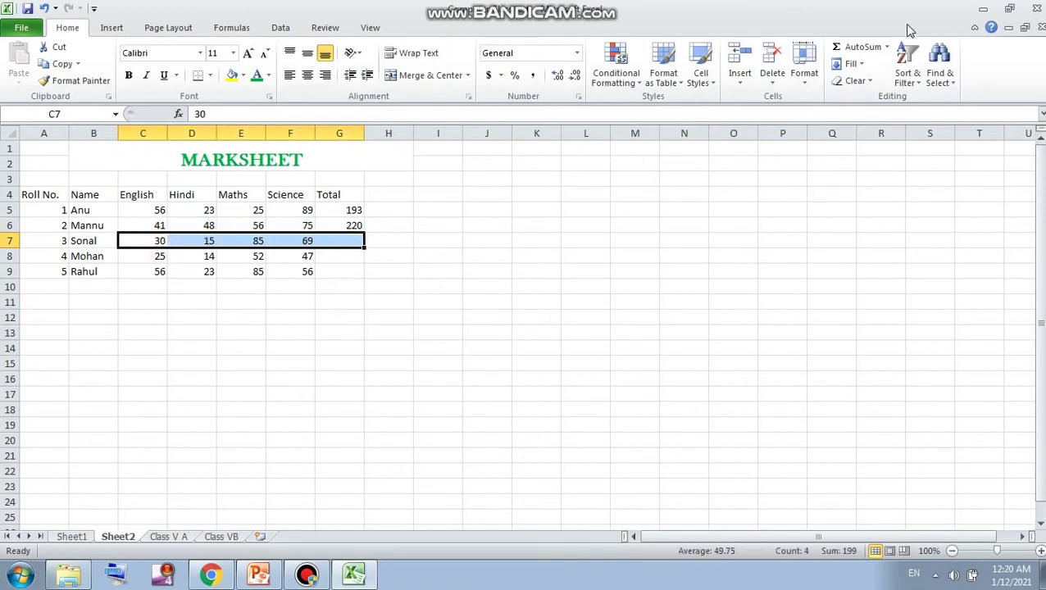
{"action": "left_click", "coordinate": [862, 47]}
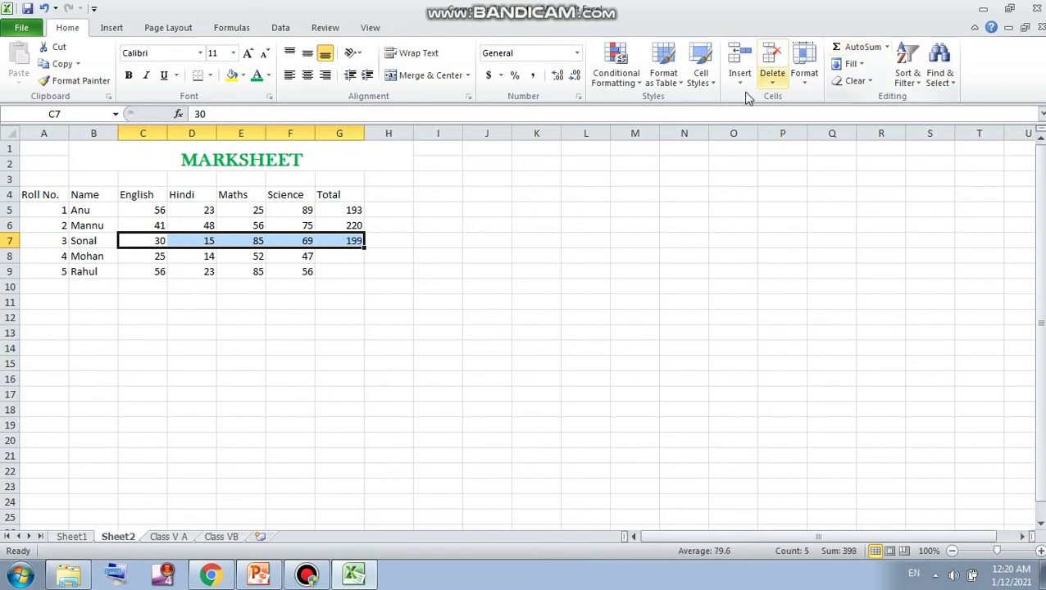
Step: Total roll number 4's subject marks (C8:F8) in cell G8 with AutoSum
{"action": "left_click", "coordinate": [158, 258]}
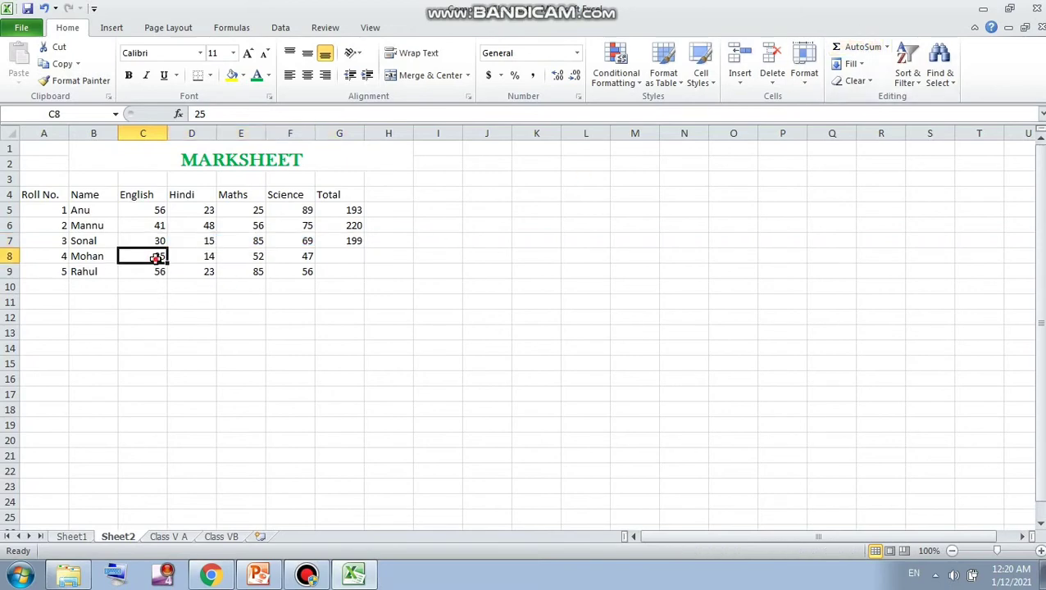
{"action": "left_click_drag", "start_coordinate": [165, 257], "coordinate": [341, 258]}
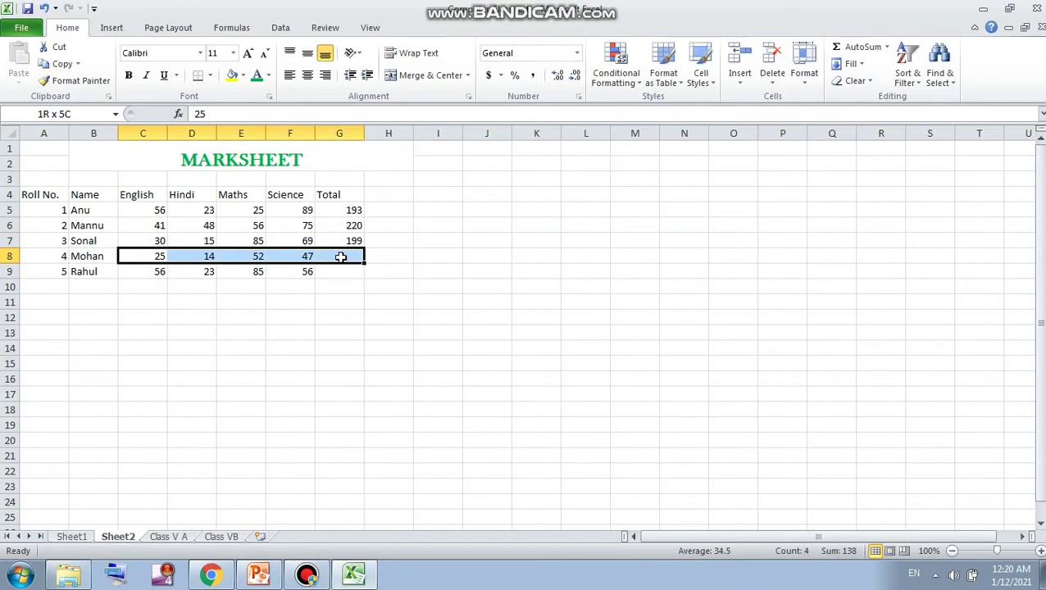
{"action": "left_click", "coordinate": [877, 52]}
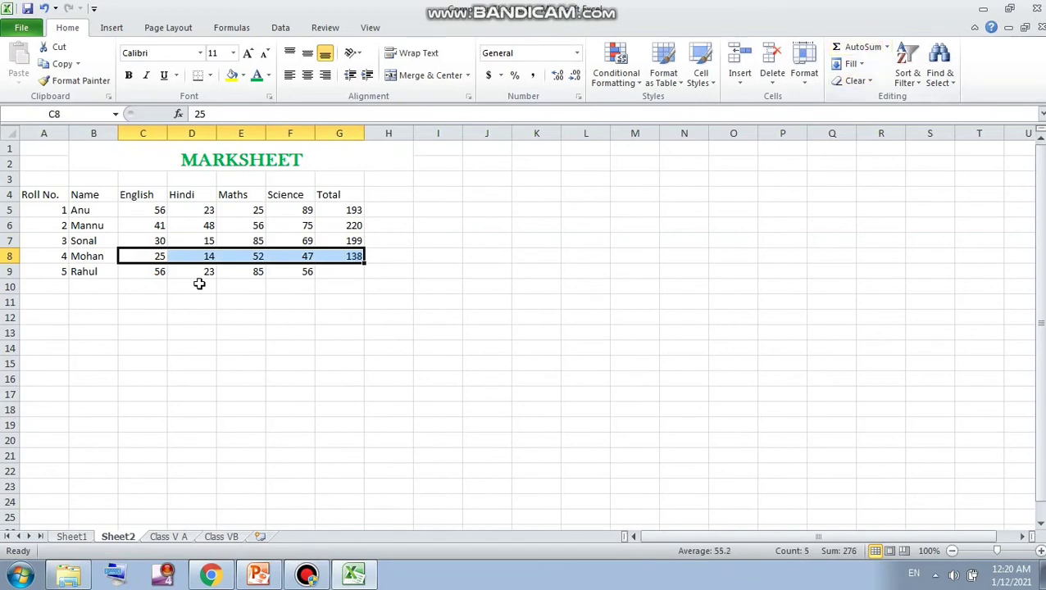
{"action": "left_click", "coordinate": [155, 280]}
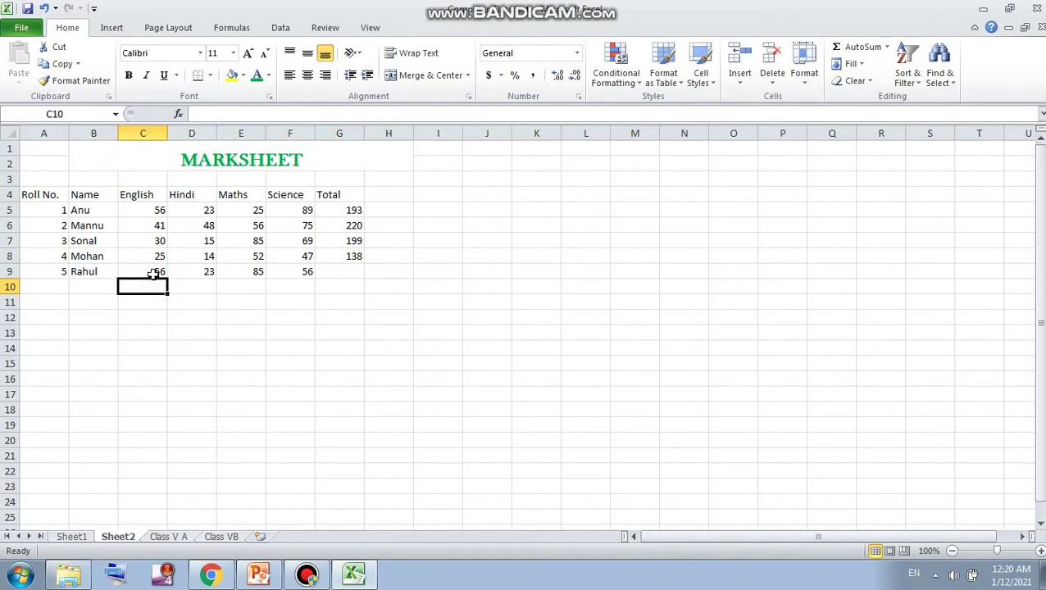
{"action": "left_click", "coordinate": [153, 274]}
{"action": "double_click", "coordinate": [153, 274]}
{"action": "left_click_drag", "start_coordinate": [153, 274], "coordinate": [324, 272]}
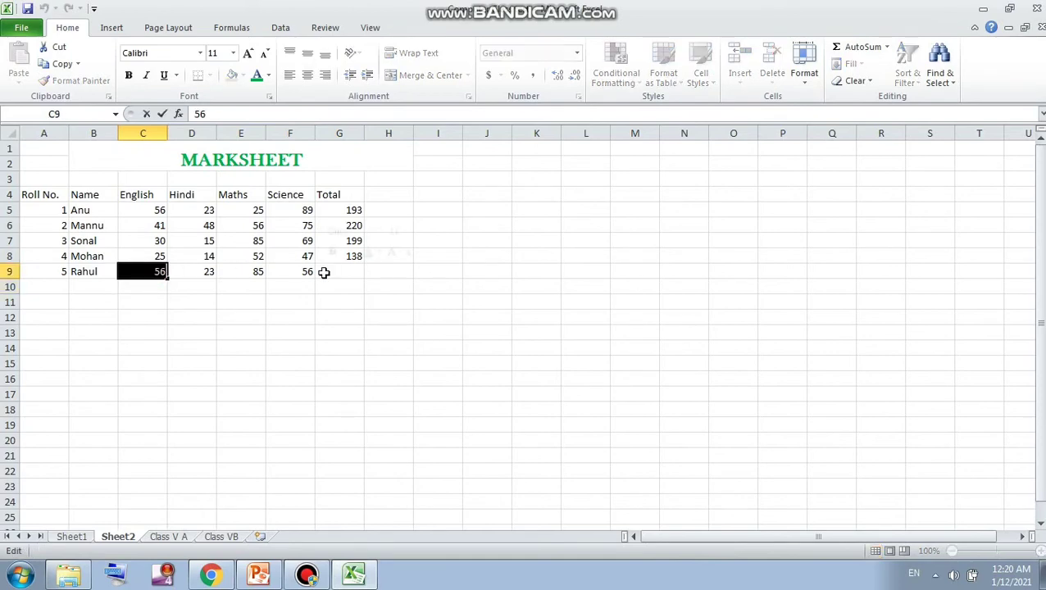
{"action": "left_click", "coordinate": [175, 272]}
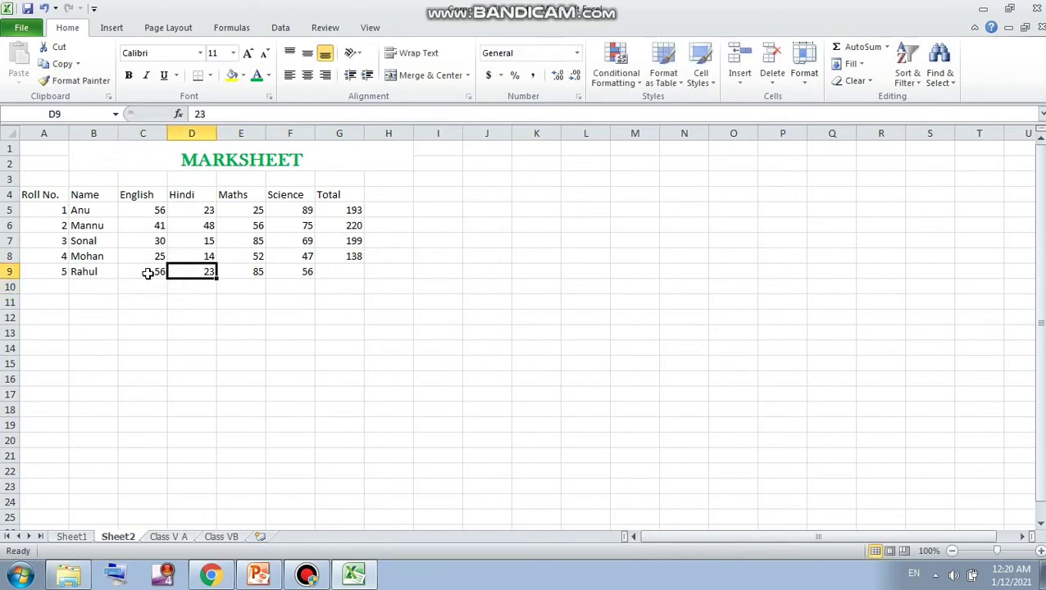
{"action": "left_click", "coordinate": [148, 273]}
{"action": "double_click", "coordinate": [147, 272]}
{"action": "left_click_drag", "start_coordinate": [147, 273], "coordinate": [180, 271]}
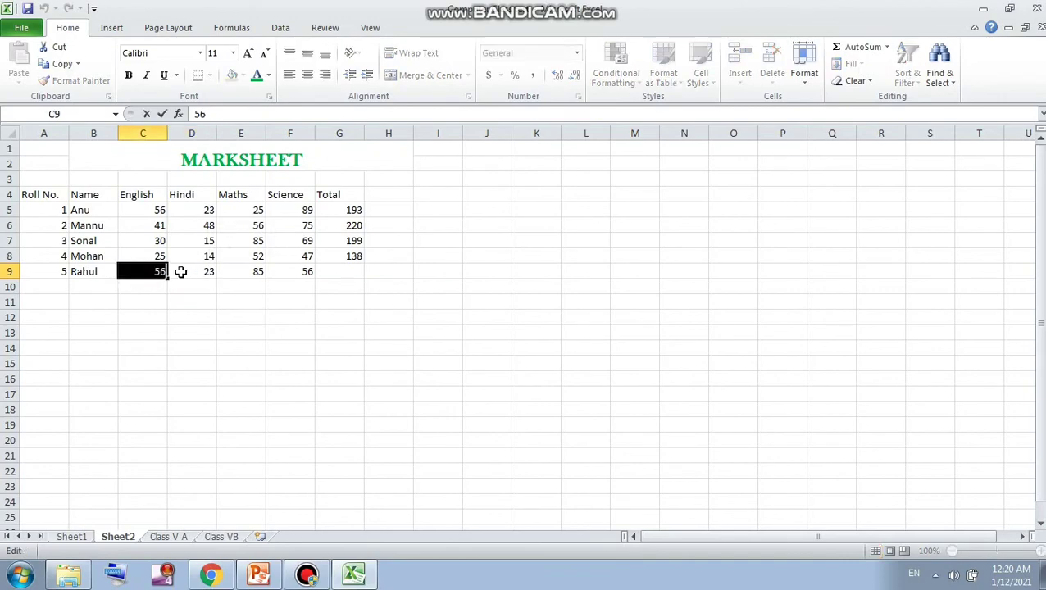
{"action": "left_click", "coordinate": [180, 271]}
Step: Total roll number 5's subject marks (C9:F9) in cell G9 with AutoSum
{"action": "left_click", "coordinate": [149, 272]}
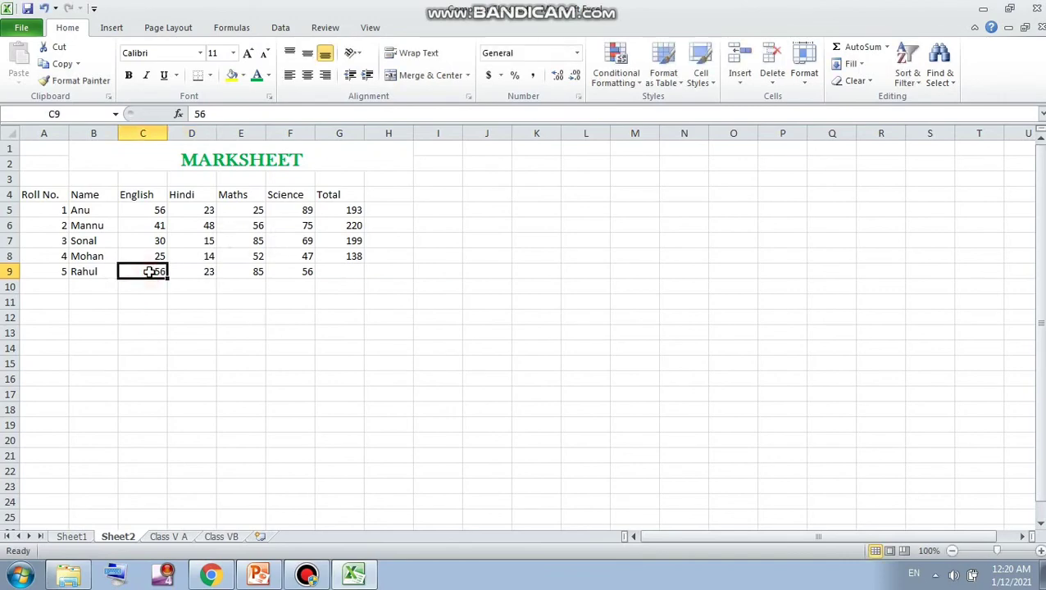
{"action": "left_click_drag", "start_coordinate": [149, 272], "coordinate": [334, 272]}
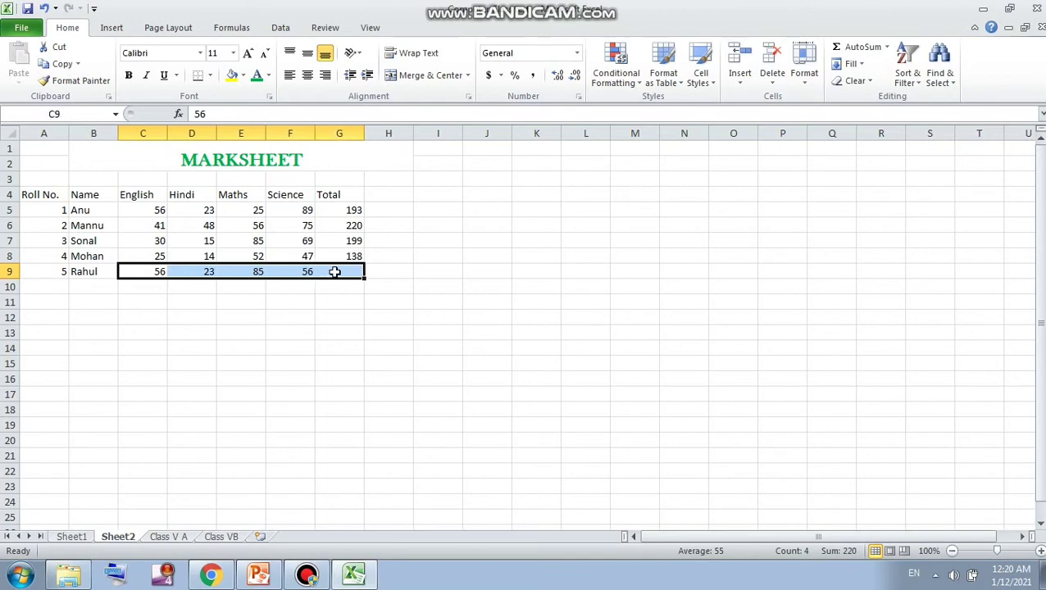
{"action": "left_click", "coordinate": [868, 52]}
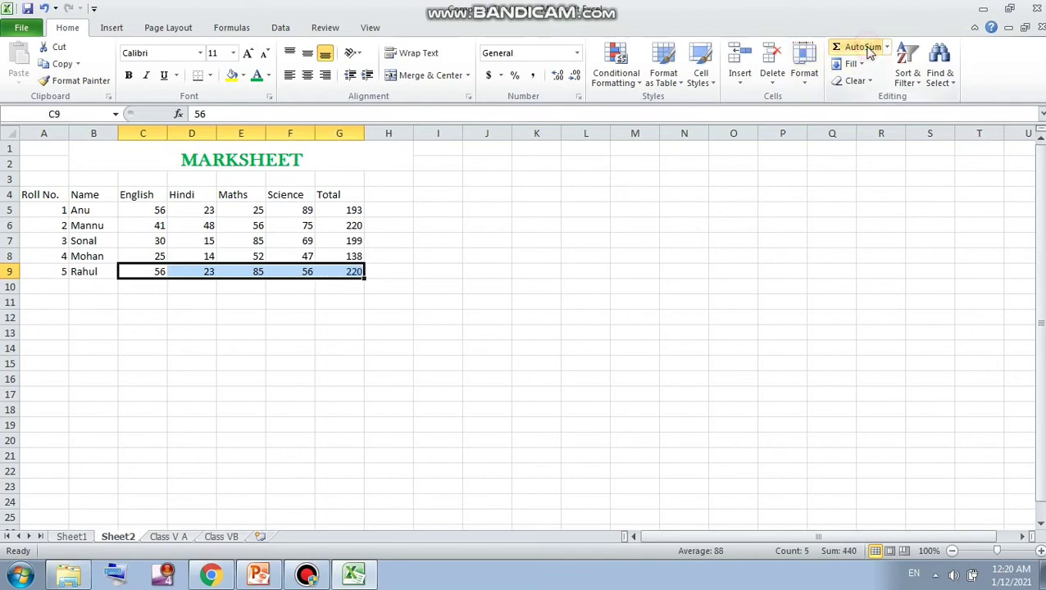
Step: Add up all five students' totals (G5:G9) in cell G10 with AutoSum
{"action": "left_click", "coordinate": [345, 287]}
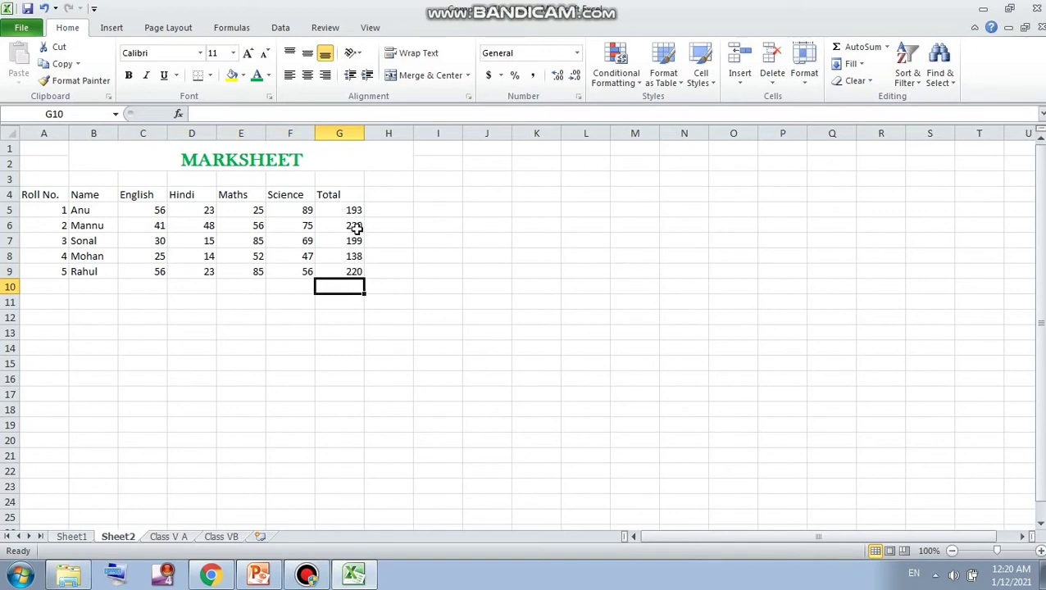
{"action": "left_click_drag", "start_coordinate": [353, 211], "coordinate": [352, 285]}
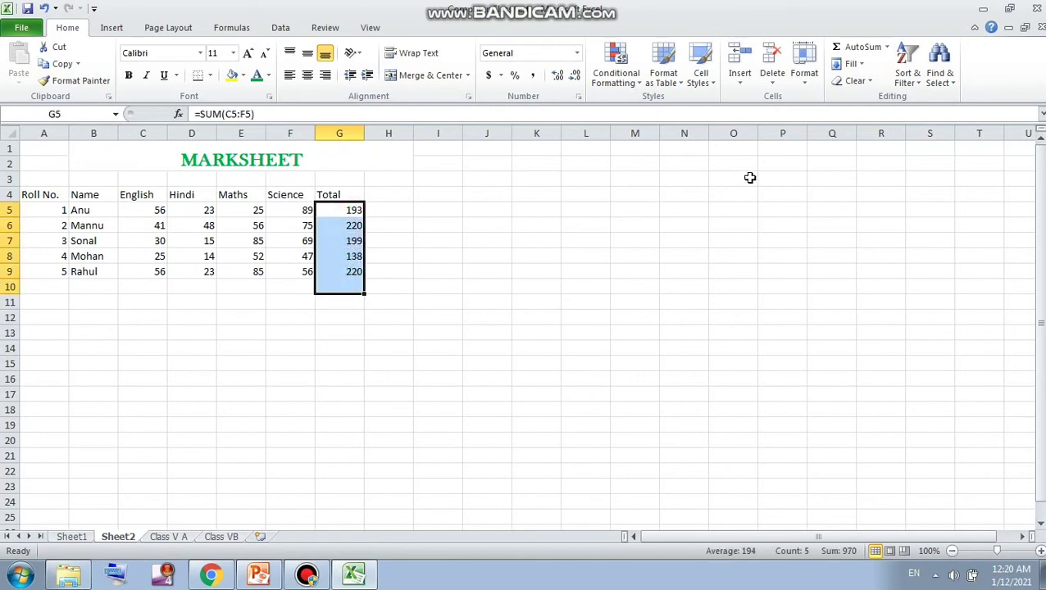
{"action": "left_click", "coordinate": [856, 51]}
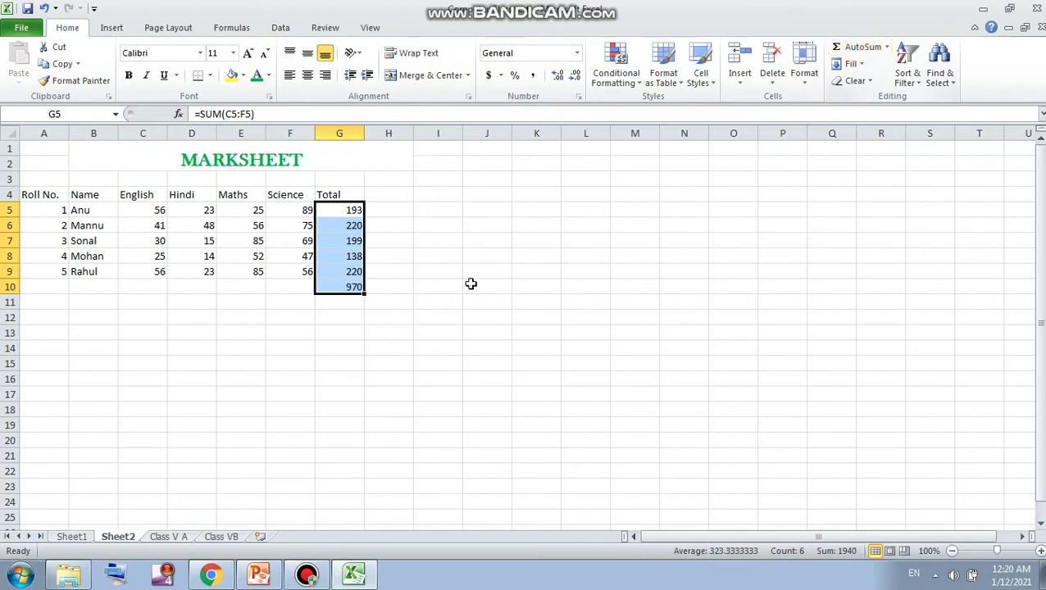
Step: For empty cell G13, review the AutoSum functions and the Most Recently Used list under Insert Function without inserting any
{"action": "left_click", "coordinate": [338, 336]}
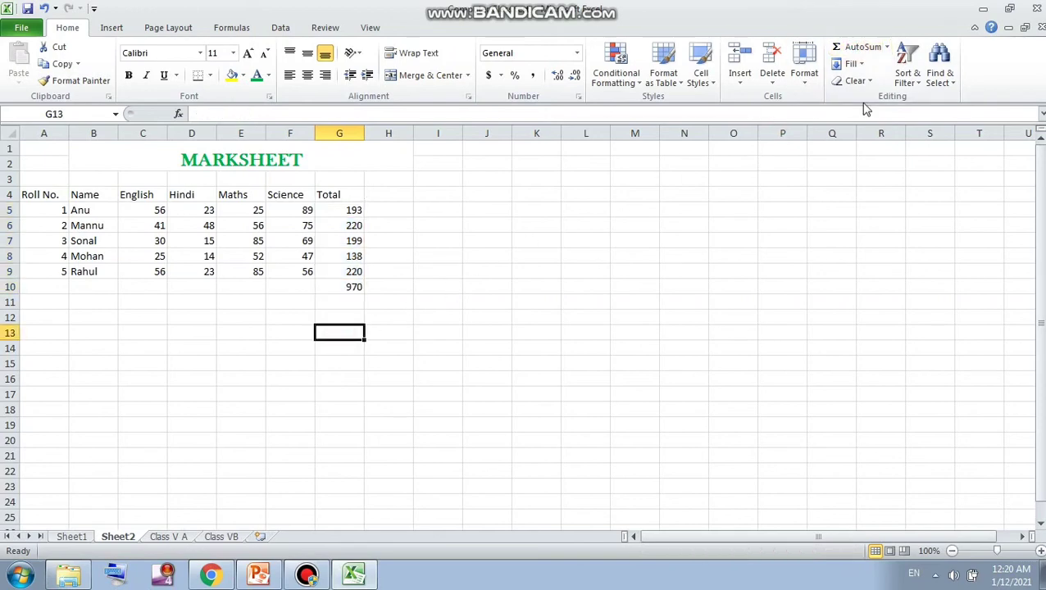
{"action": "left_click", "coordinate": [888, 48]}
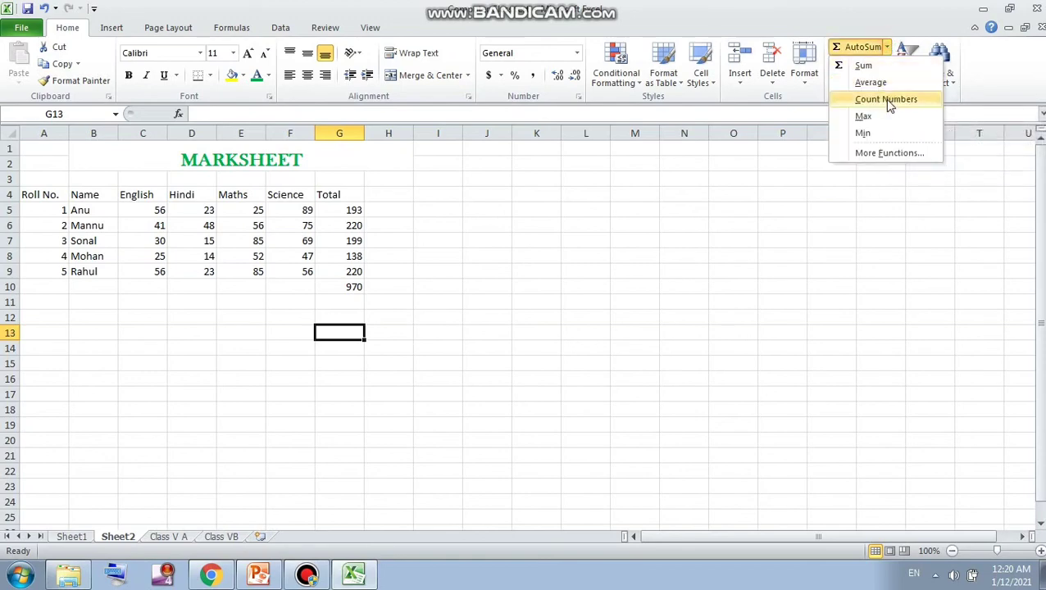
{"action": "left_click", "coordinate": [884, 154]}
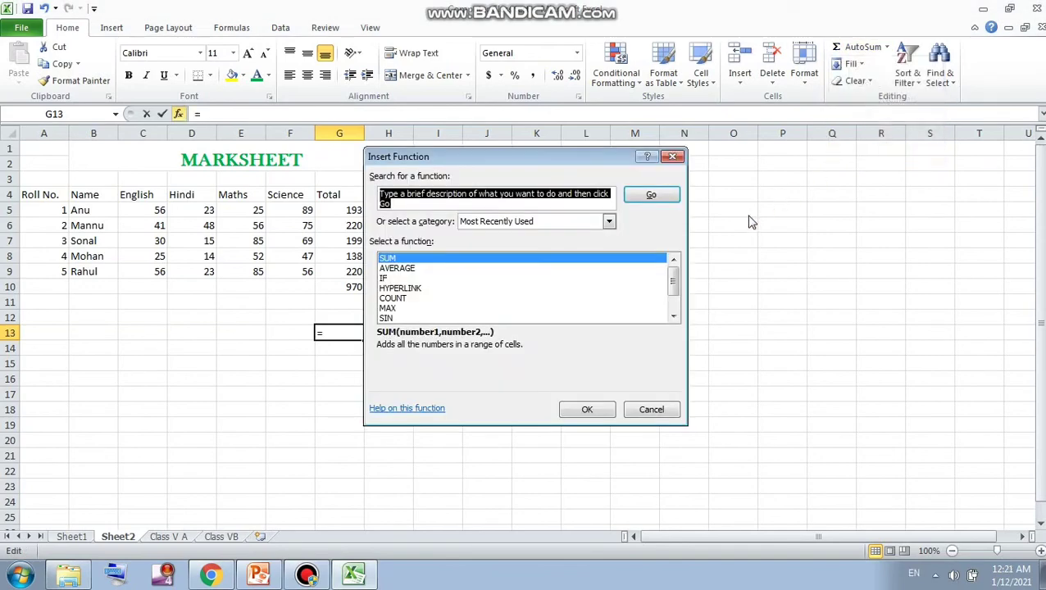
{"action": "scroll", "coordinate": [675, 278], "scroll_direction": "down", "scroll_amount": 1}
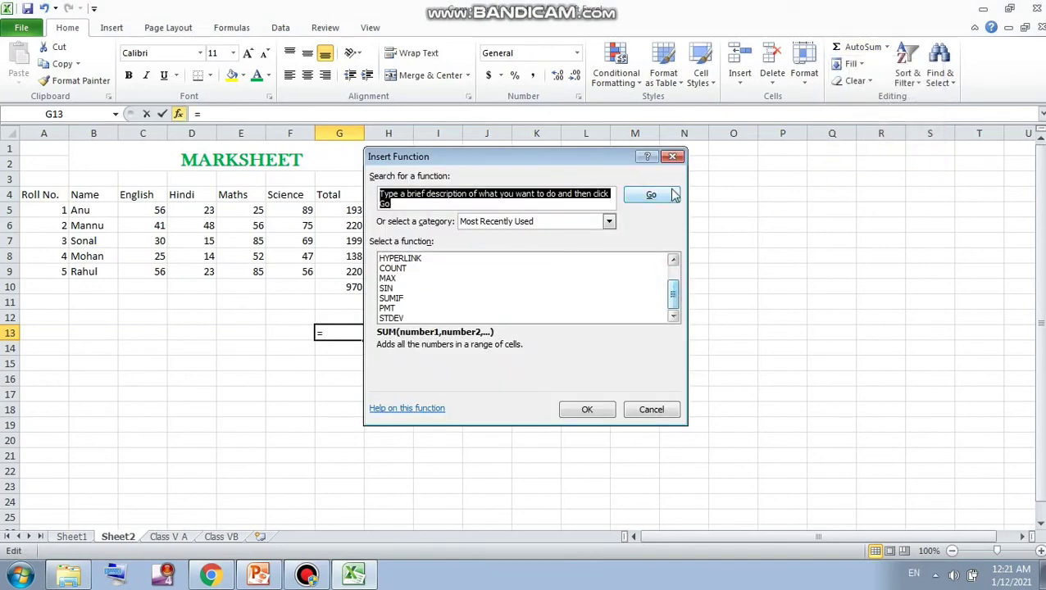
{"action": "left_click", "coordinate": [672, 157]}
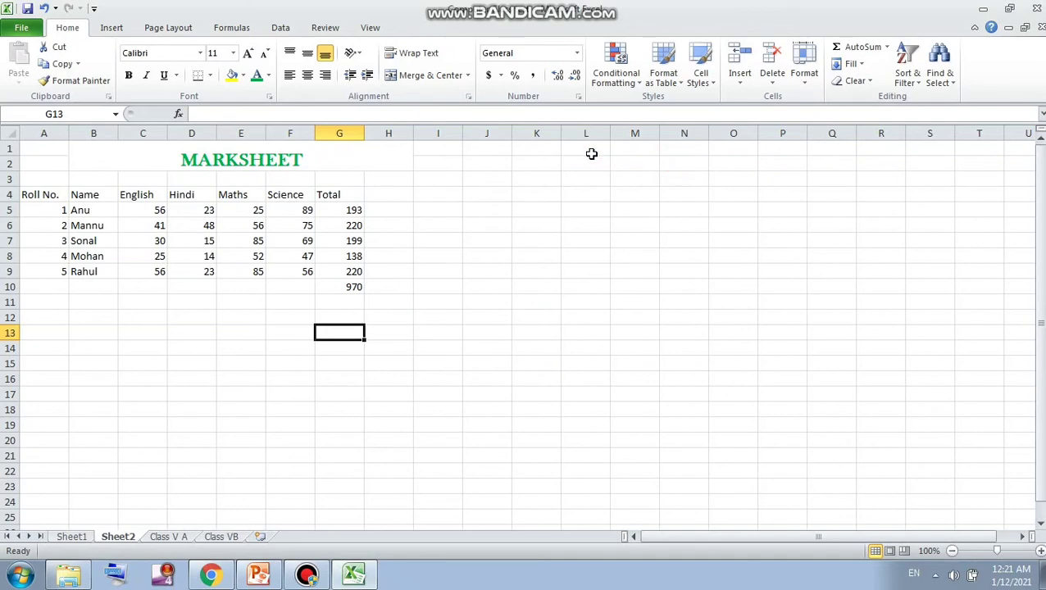
Step: Examine the function library's Recently Used, Financial, Logical, Text and Math & Trig categories without inserting a function
{"action": "left_click", "coordinate": [229, 30]}
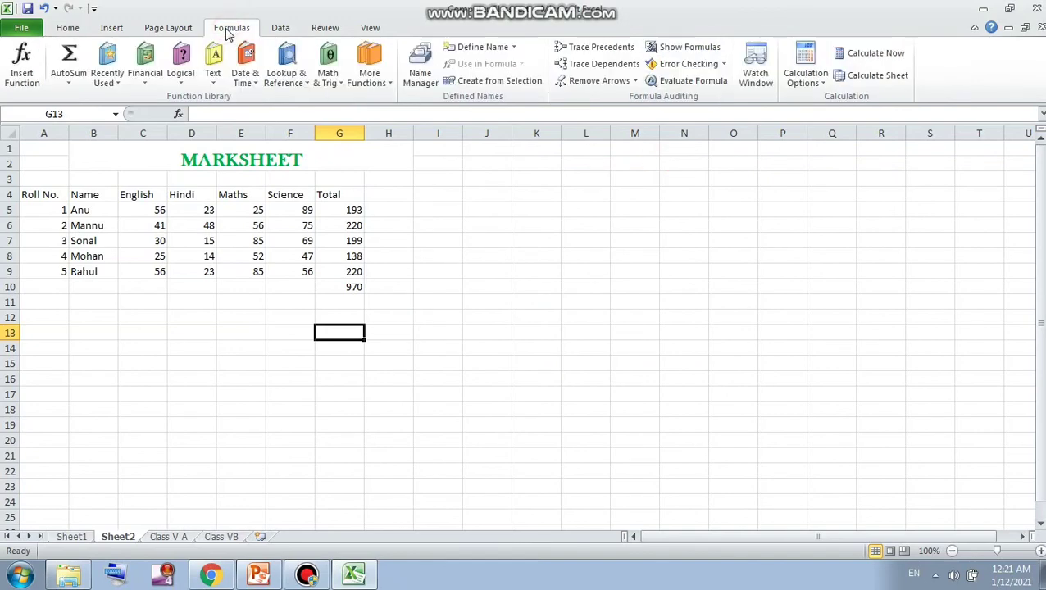
{"action": "left_click", "coordinate": [106, 77]}
{"action": "left_click", "coordinate": [145, 78]}
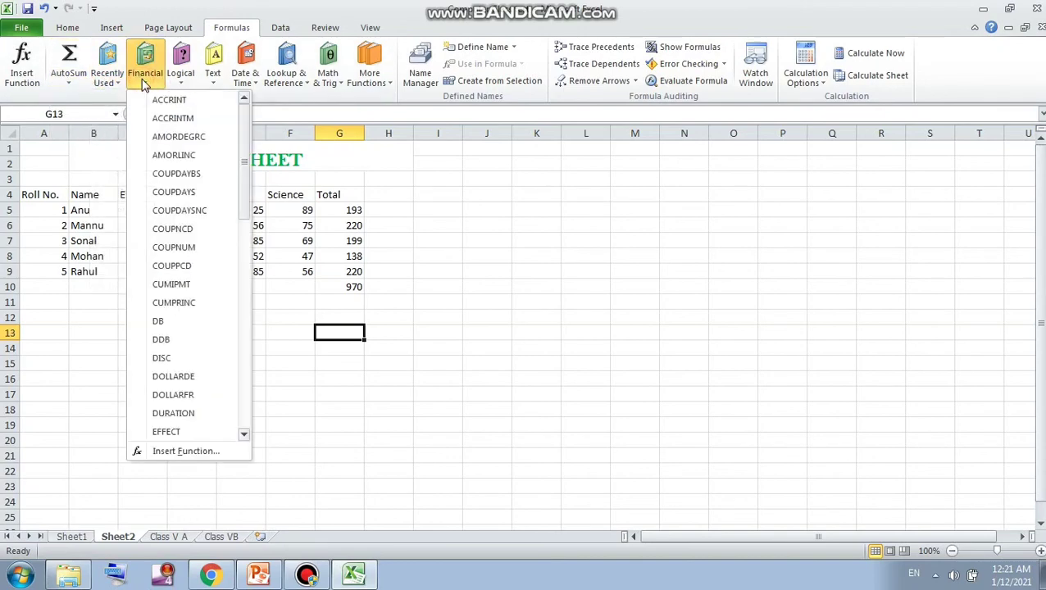
{"action": "left_click", "coordinate": [182, 85]}
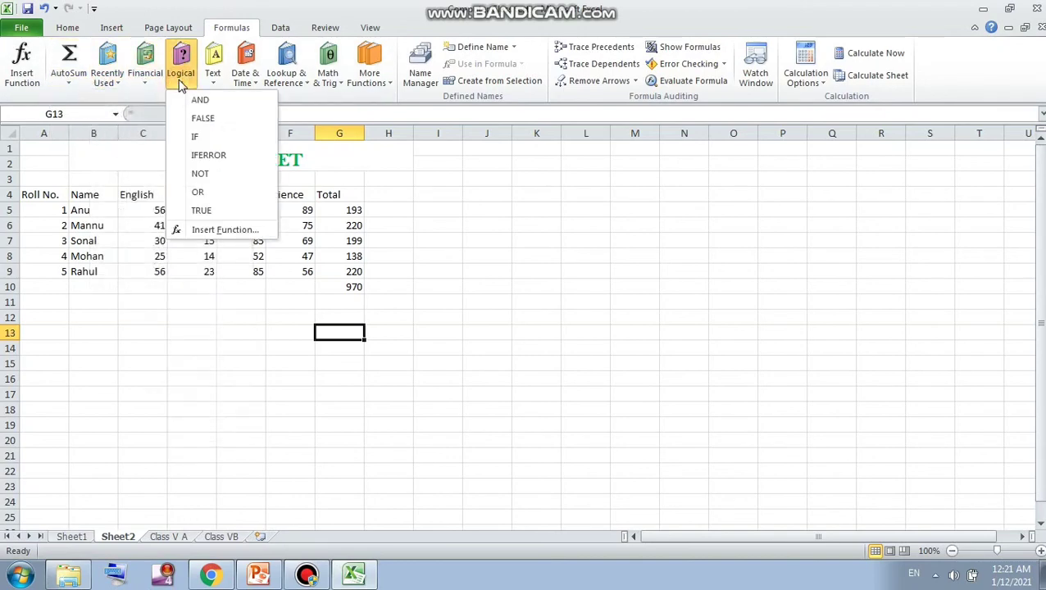
{"action": "left_click", "coordinate": [215, 84]}
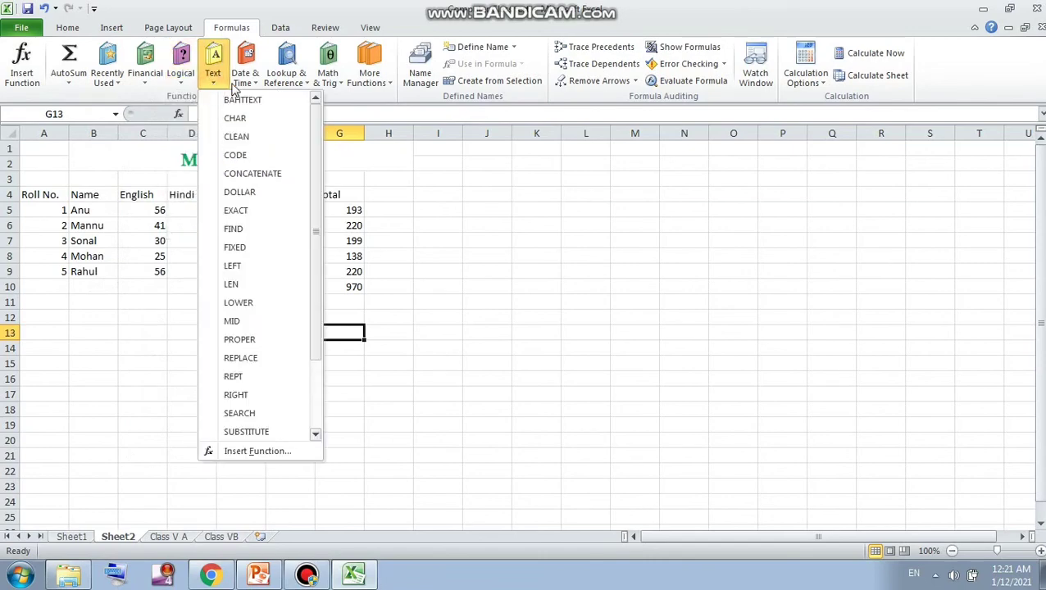
{"action": "left_click", "coordinate": [328, 84]}
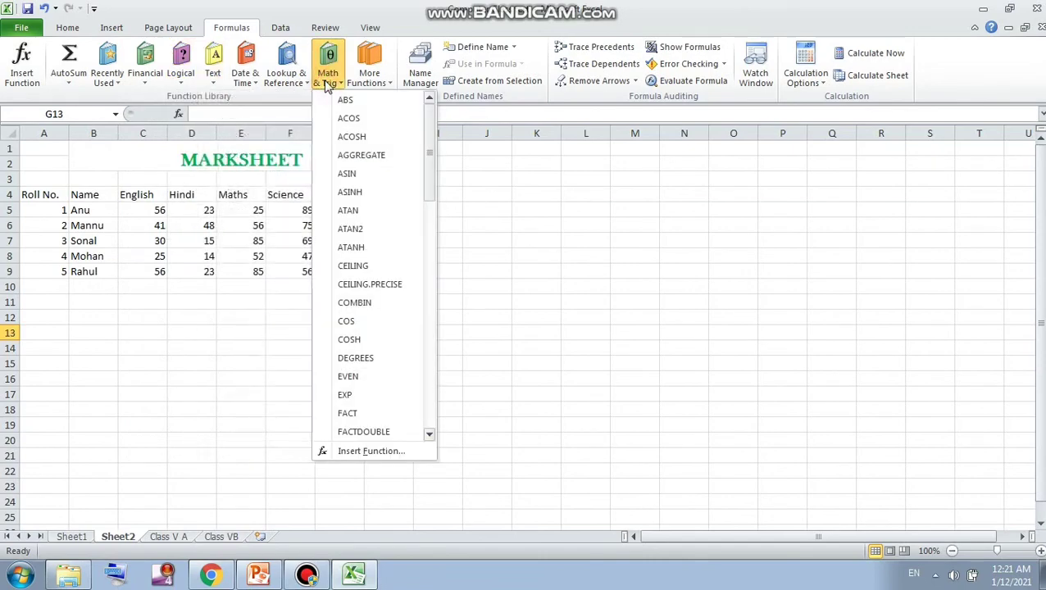
{"action": "mouse_move", "coordinate": [432, 155]}
{"action": "left_mouse_down"}
{"action": "mouse_move", "coordinate": [435, 205]}
{"action": "mouse_move", "coordinate": [432, 156]}
{"action": "left_mouse_up"}
{"action": "left_click", "coordinate": [505, 248]}
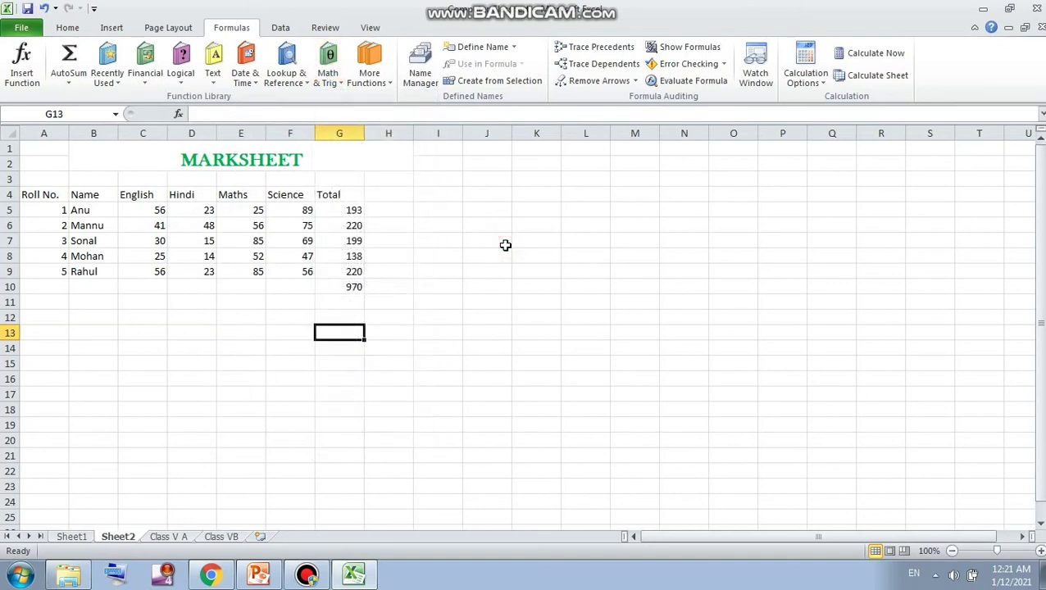